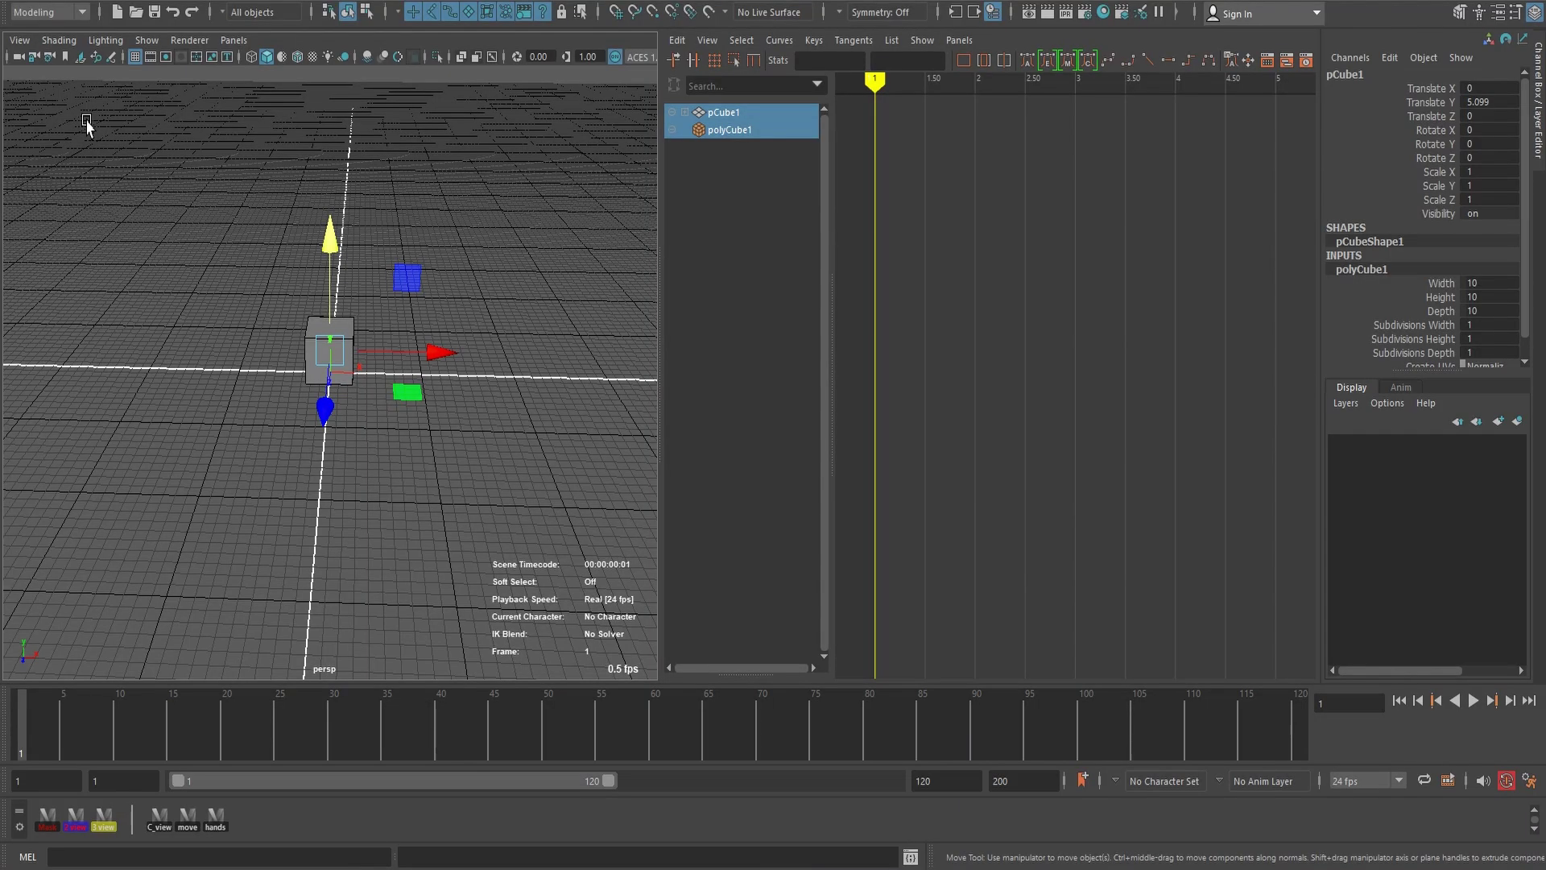
# - Set the animation start to 0 and the playback end to 30, then go to frame 0
pyautogui.keyDown('alt'); pyautogui.moveTo(272, 370); pyautogui.dragTo(324, 372); pyautogui.keyUp('alt')
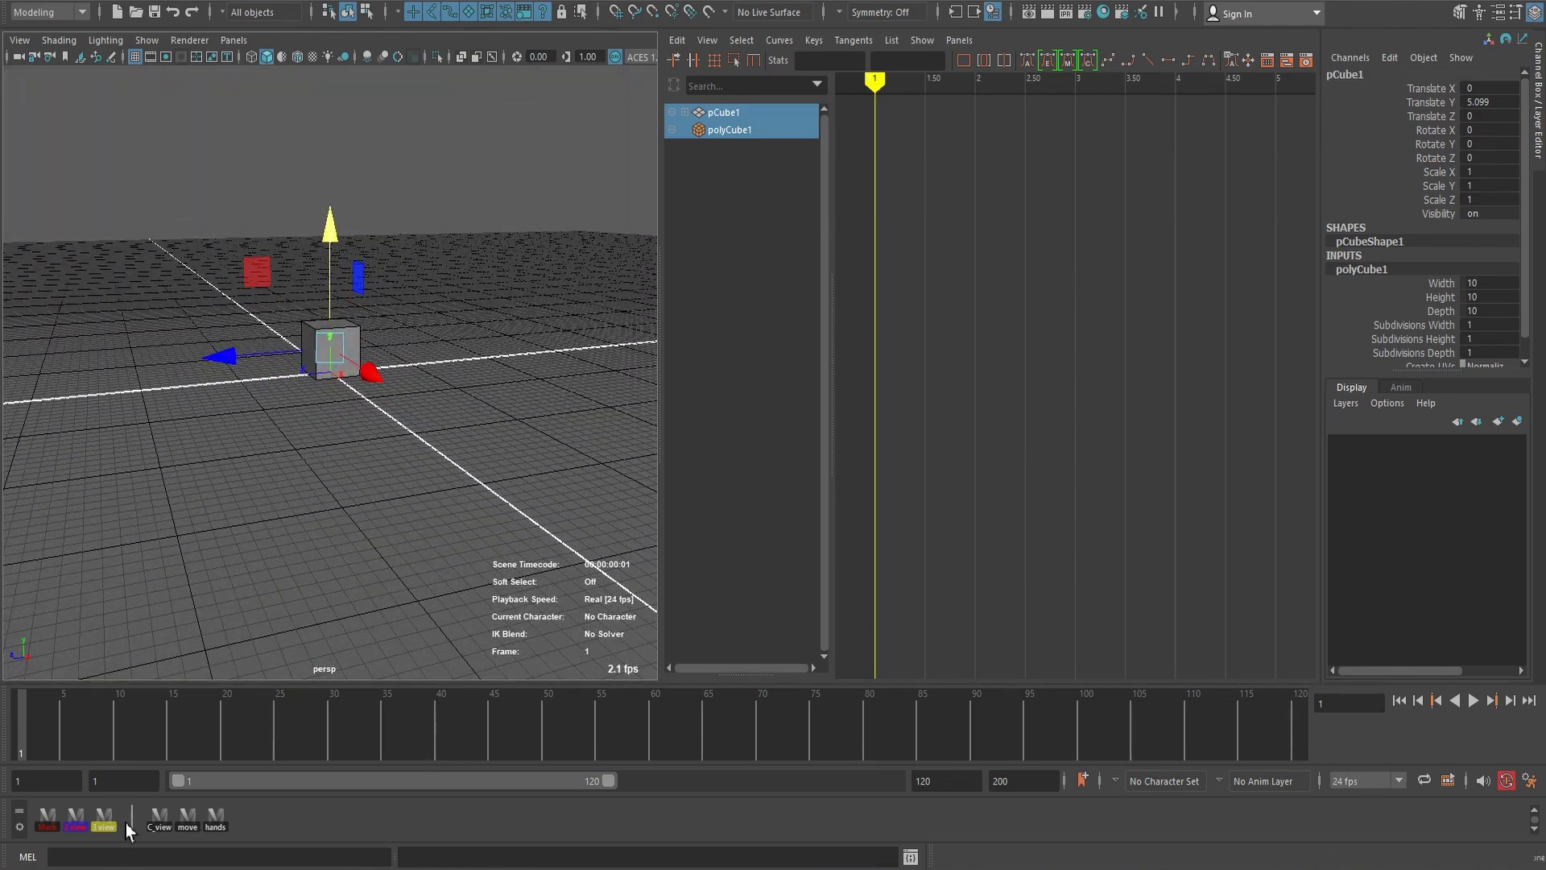
pyautogui.write('0')
pyautogui.press('Return')
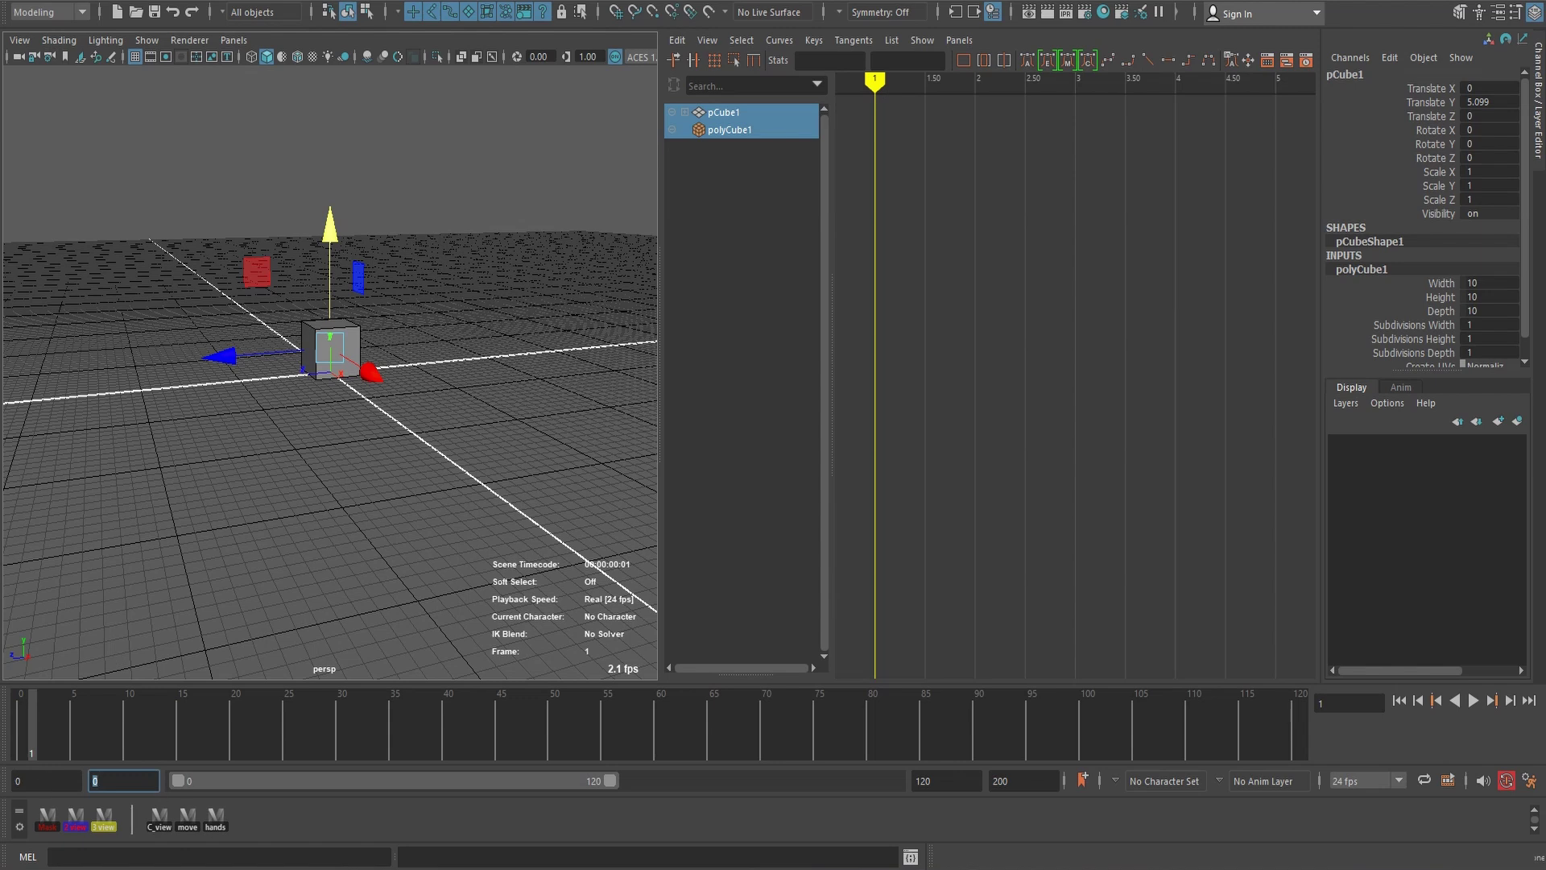
pyautogui.press('Tab')
pyautogui.write('30')
pyautogui.press('Return')
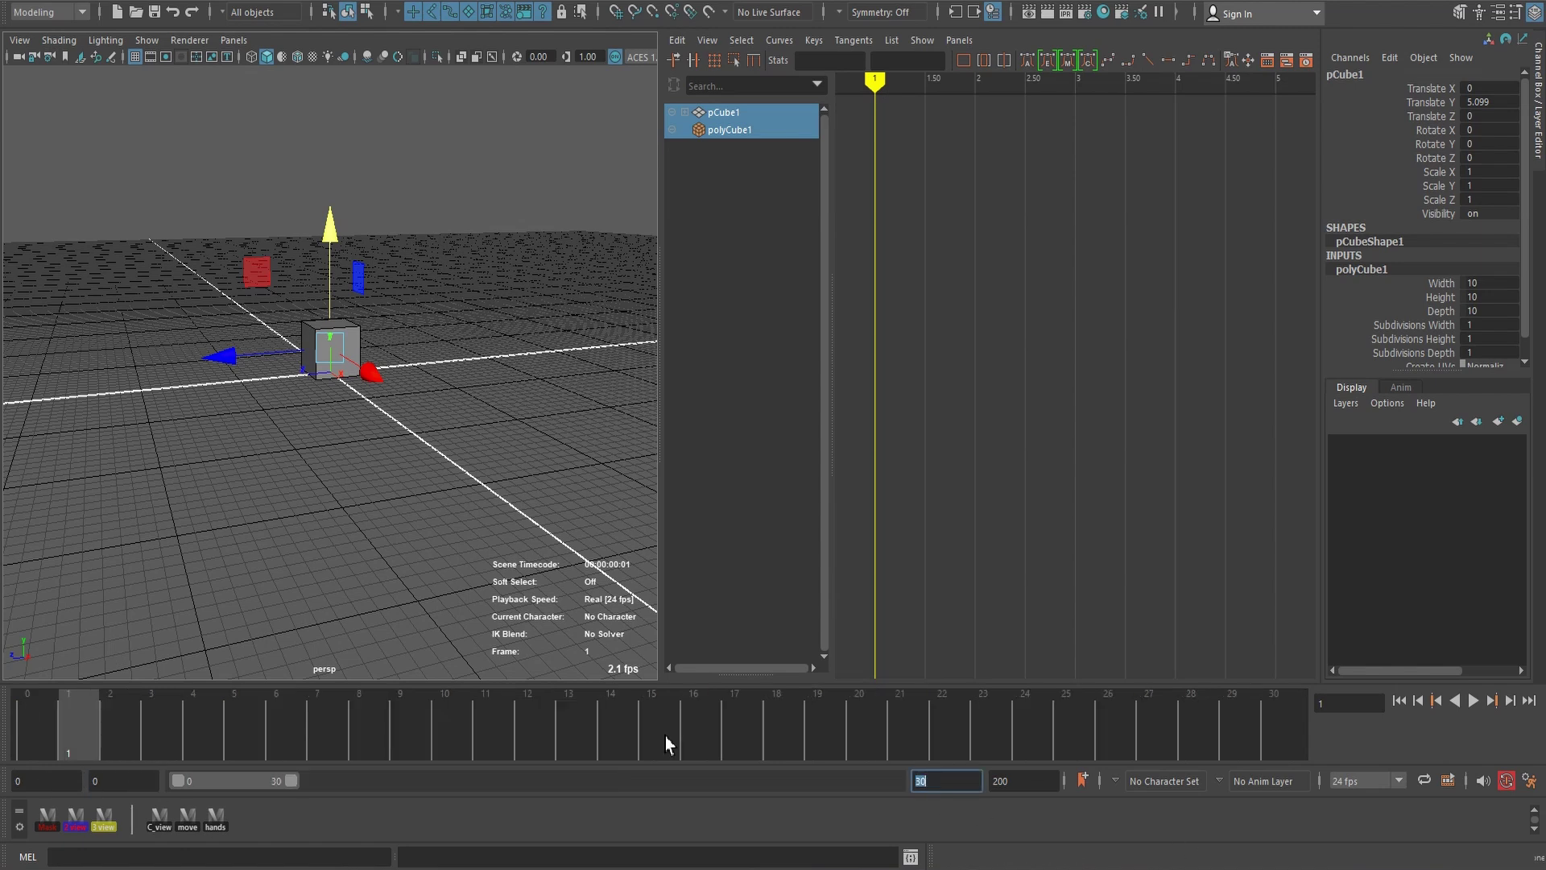
pyautogui.click(56, 713)
pyautogui.write('s')
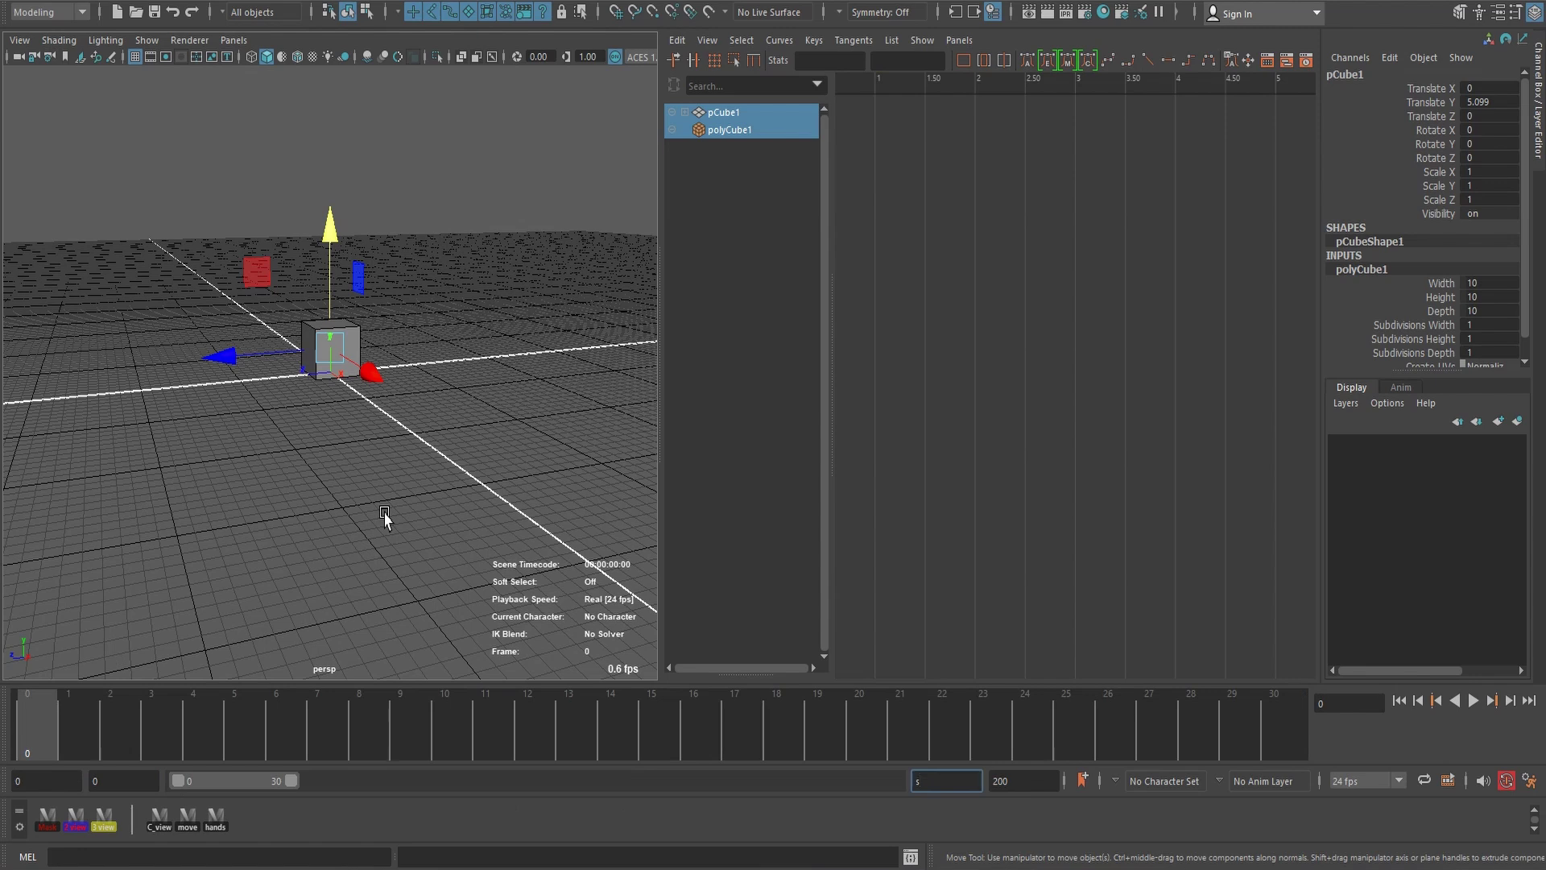
# - Key the cube at frame 0 and break polyCube1's Width through Subdivisions Depth connections
pyautogui.press('s')
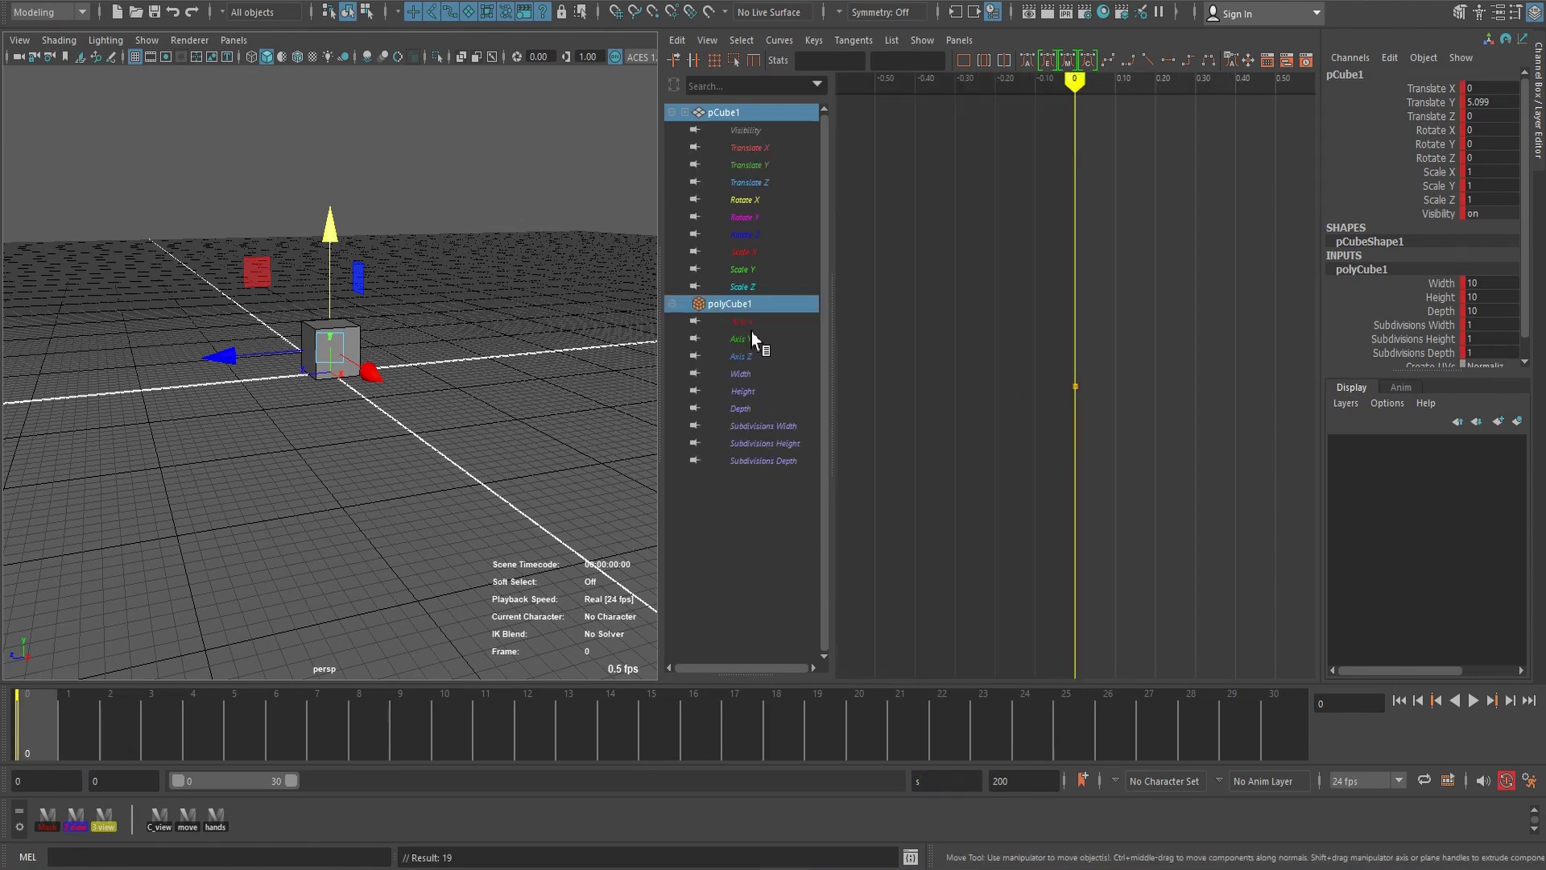
pyautogui.scroll(-1, 1473, 325)
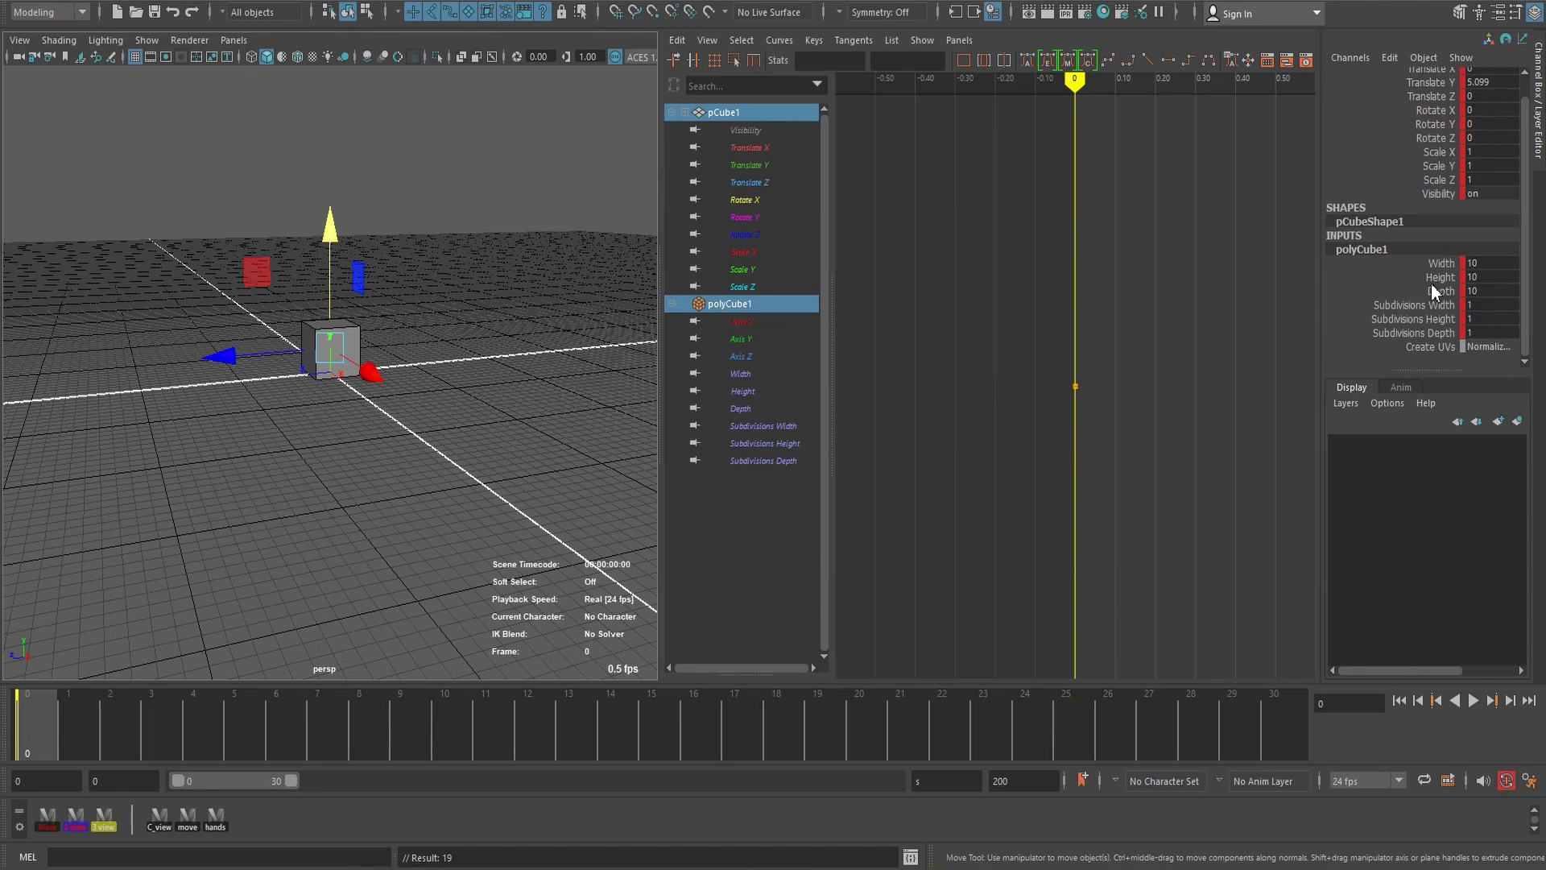
pyautogui.moveTo(1426, 263); pyautogui.dragTo(1459, 333)
pyautogui.rightClick(1453, 295)
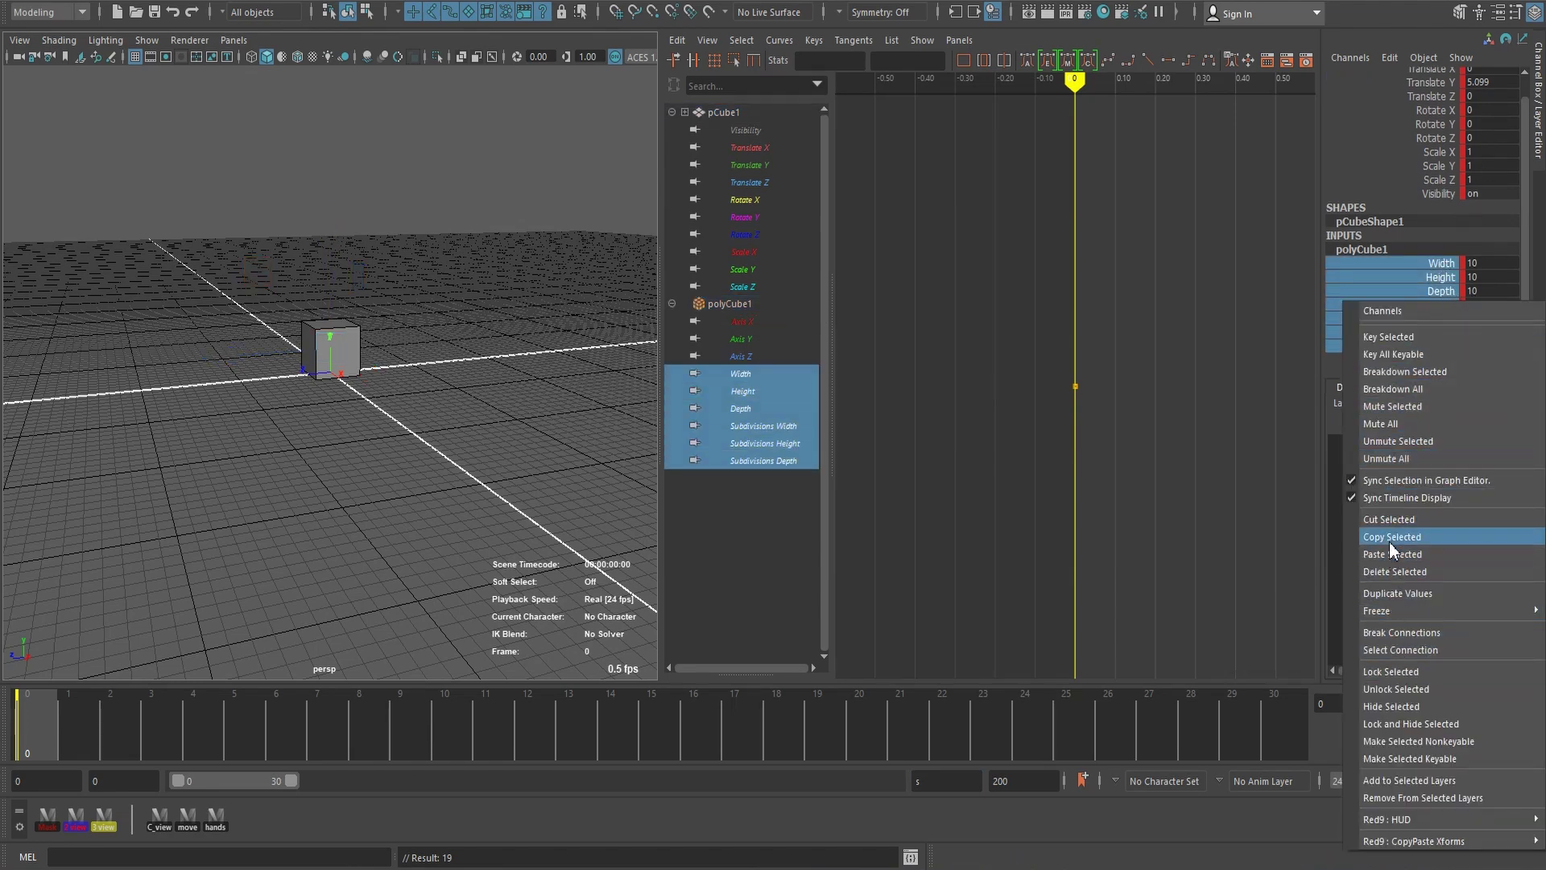
pyautogui.click(1389, 633)
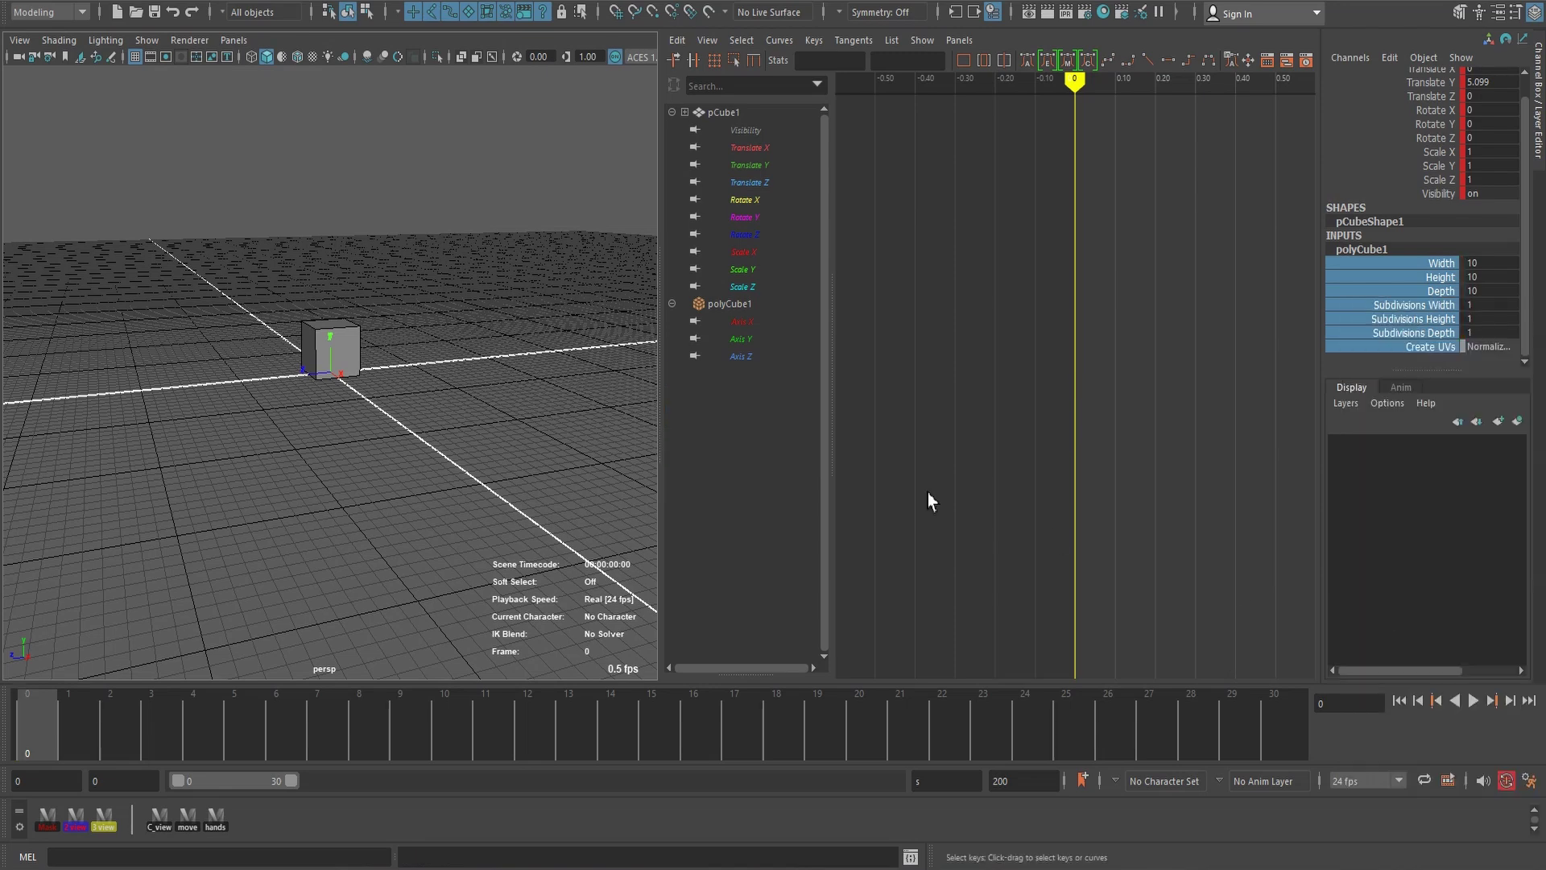
pyautogui.press('w')
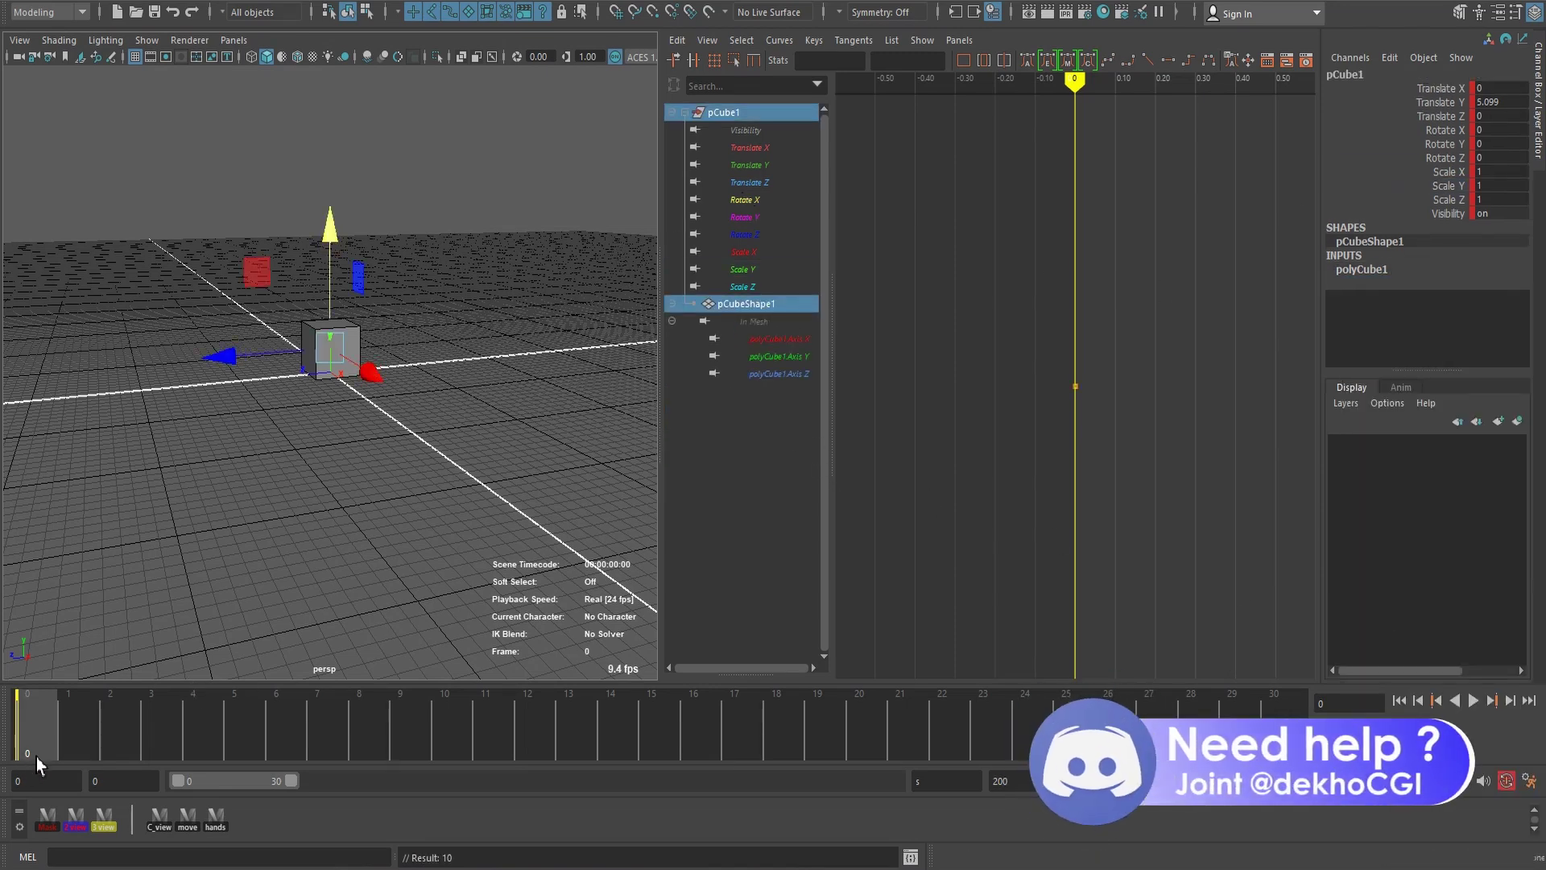
# - At frame 20, move the cube along X and rotate it into a new pose
pyautogui.click(873, 727)
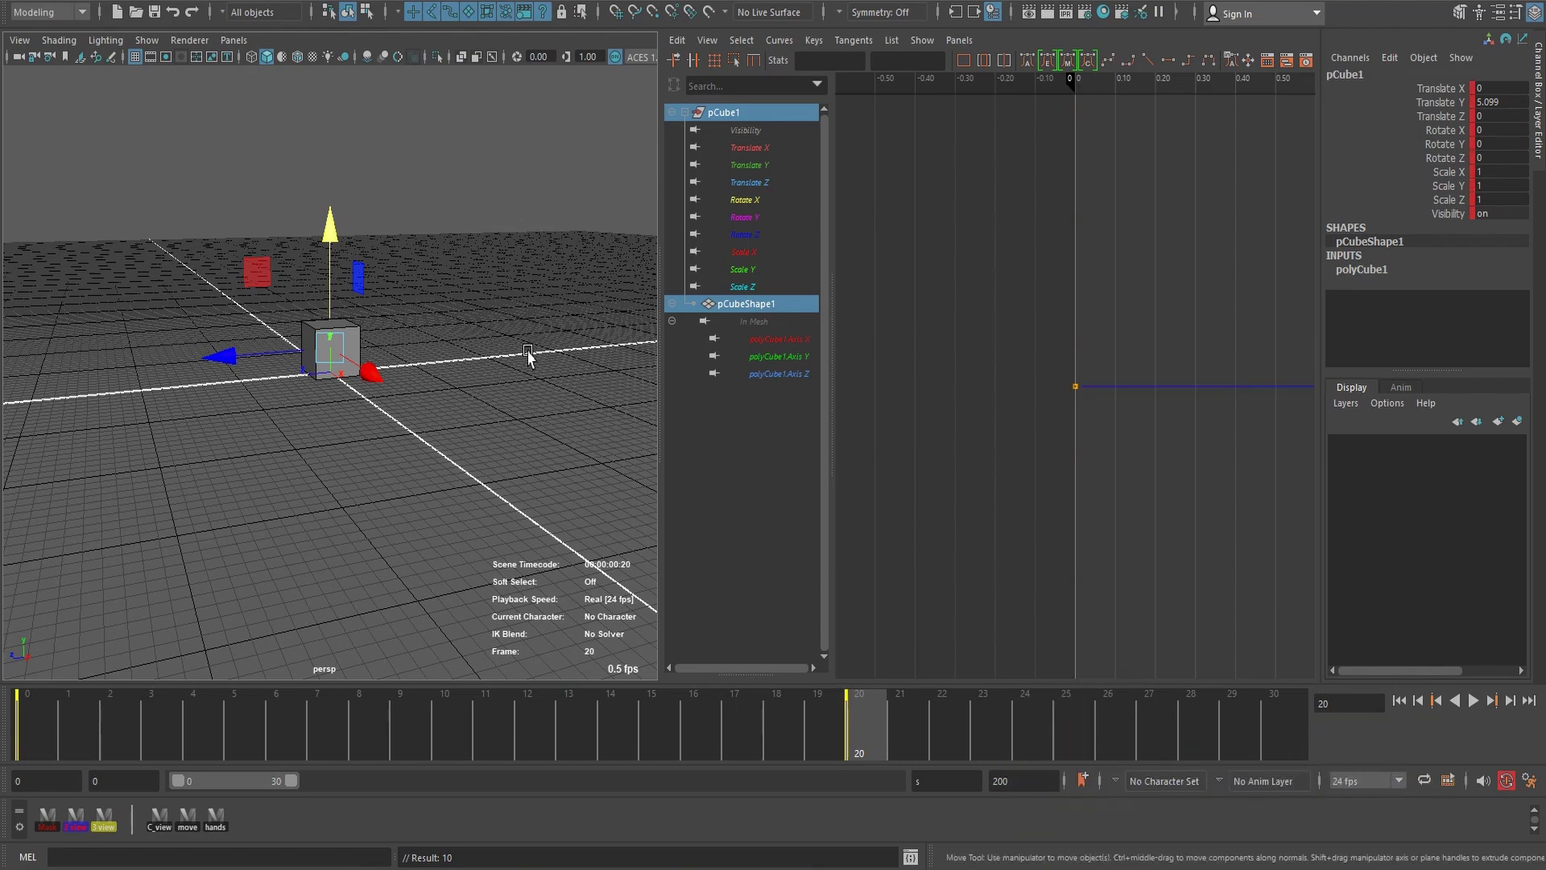
pyautogui.moveTo(527, 354)
pyautogui.keyDown('alt'); pyautogui.mouseDown()
pyautogui.moveTo(435, 375)
pyautogui.moveTo(537, 426)
pyautogui.moveTo(534, 462)
pyautogui.moveTo(556, 451)
pyautogui.moveTo(510, 447)
pyautogui.moveTo(433, 314)
pyautogui.moveTo(495, 467)
pyautogui.moveTo(411, 366)
pyautogui.mouseUp(); pyautogui.keyUp('alt')
pyautogui.press('e')
pyautogui.click(499, 467)
pyautogui.click(418, 403)
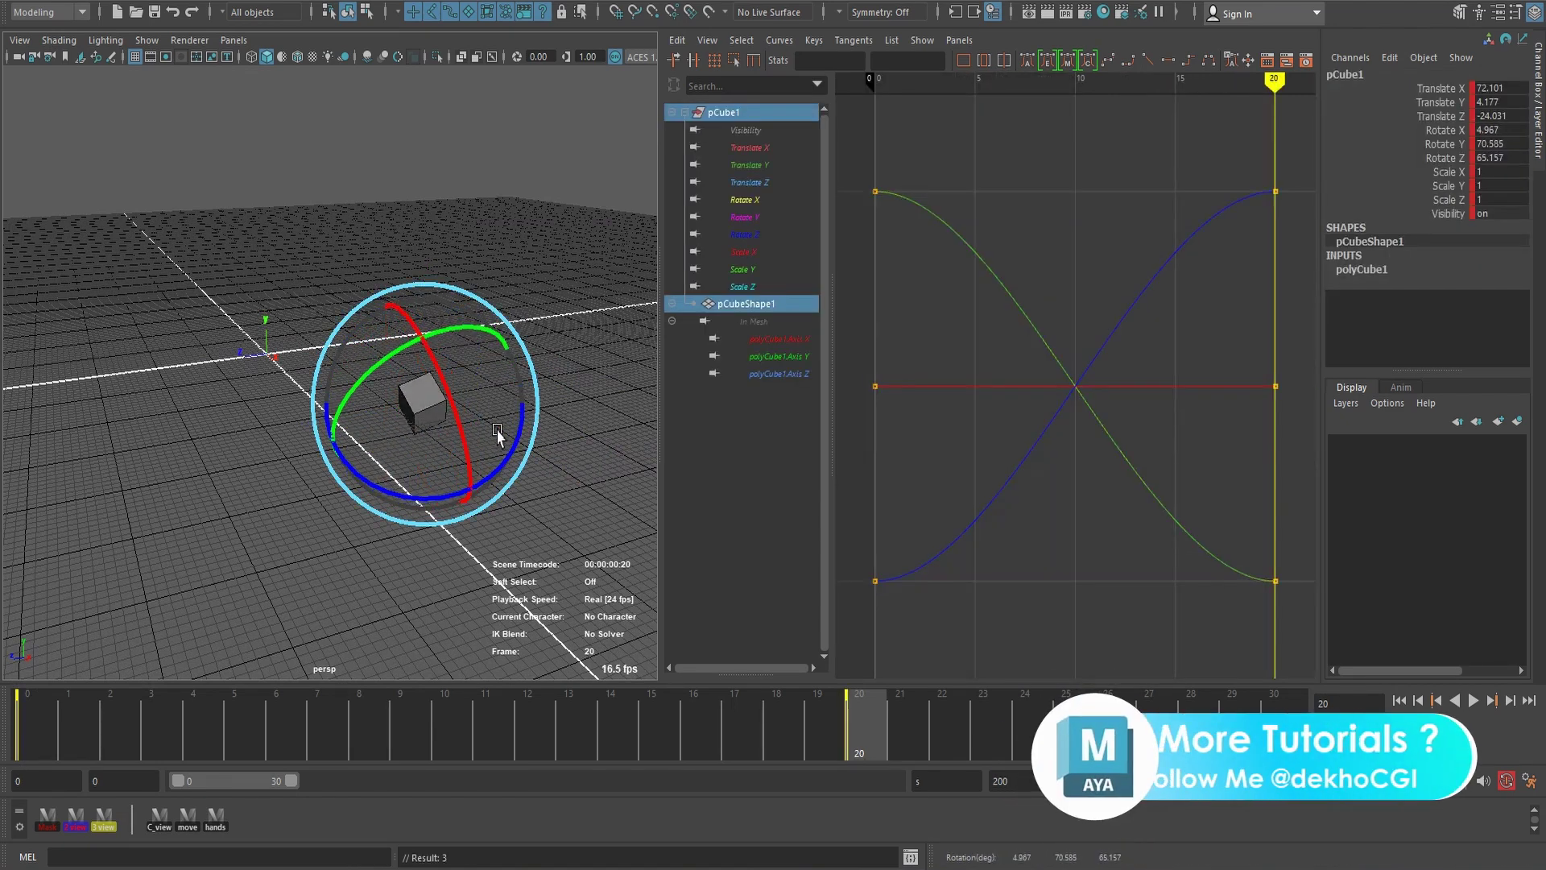
# - Key the frame-20 pose and show only pCube1's Rotate Z curve in the Graph Editor
pyautogui.hotkey('shift', 'e')
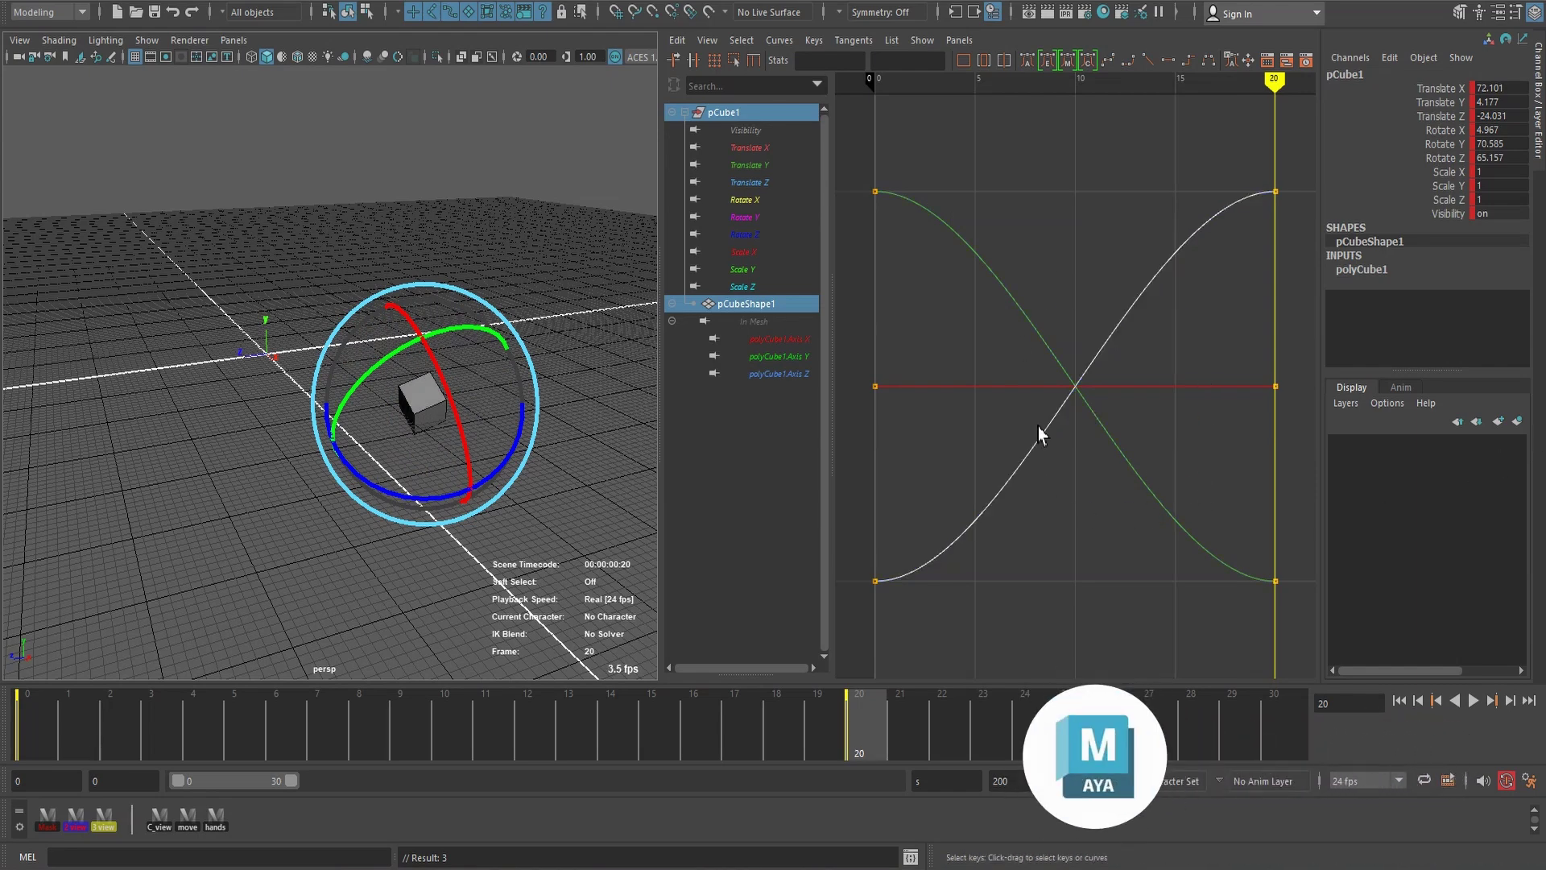
pyautogui.click(1062, 372)
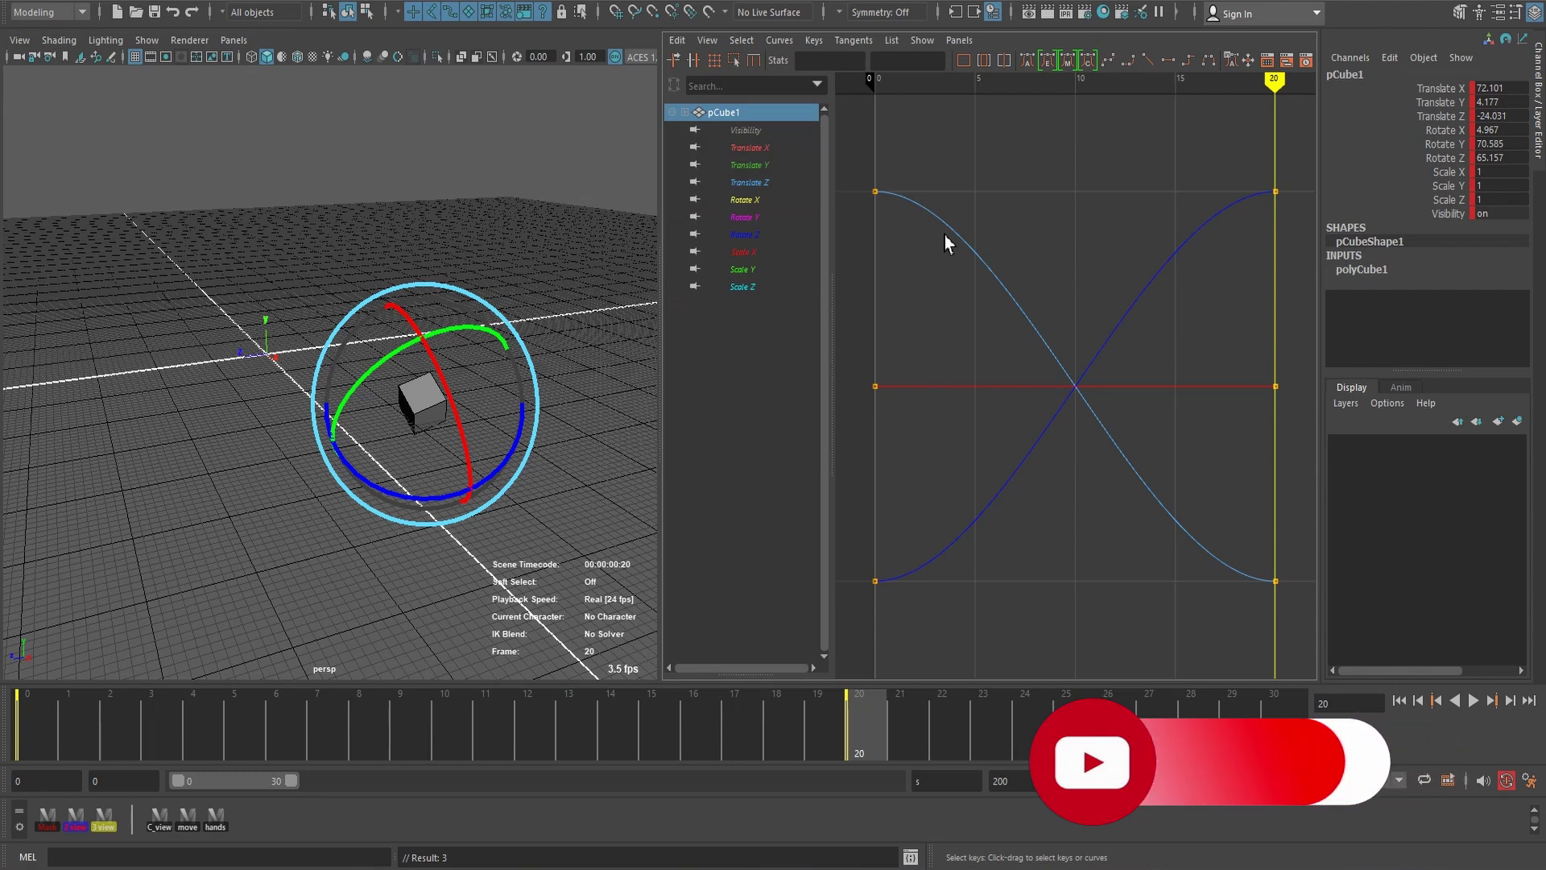
pyautogui.click(747, 235)
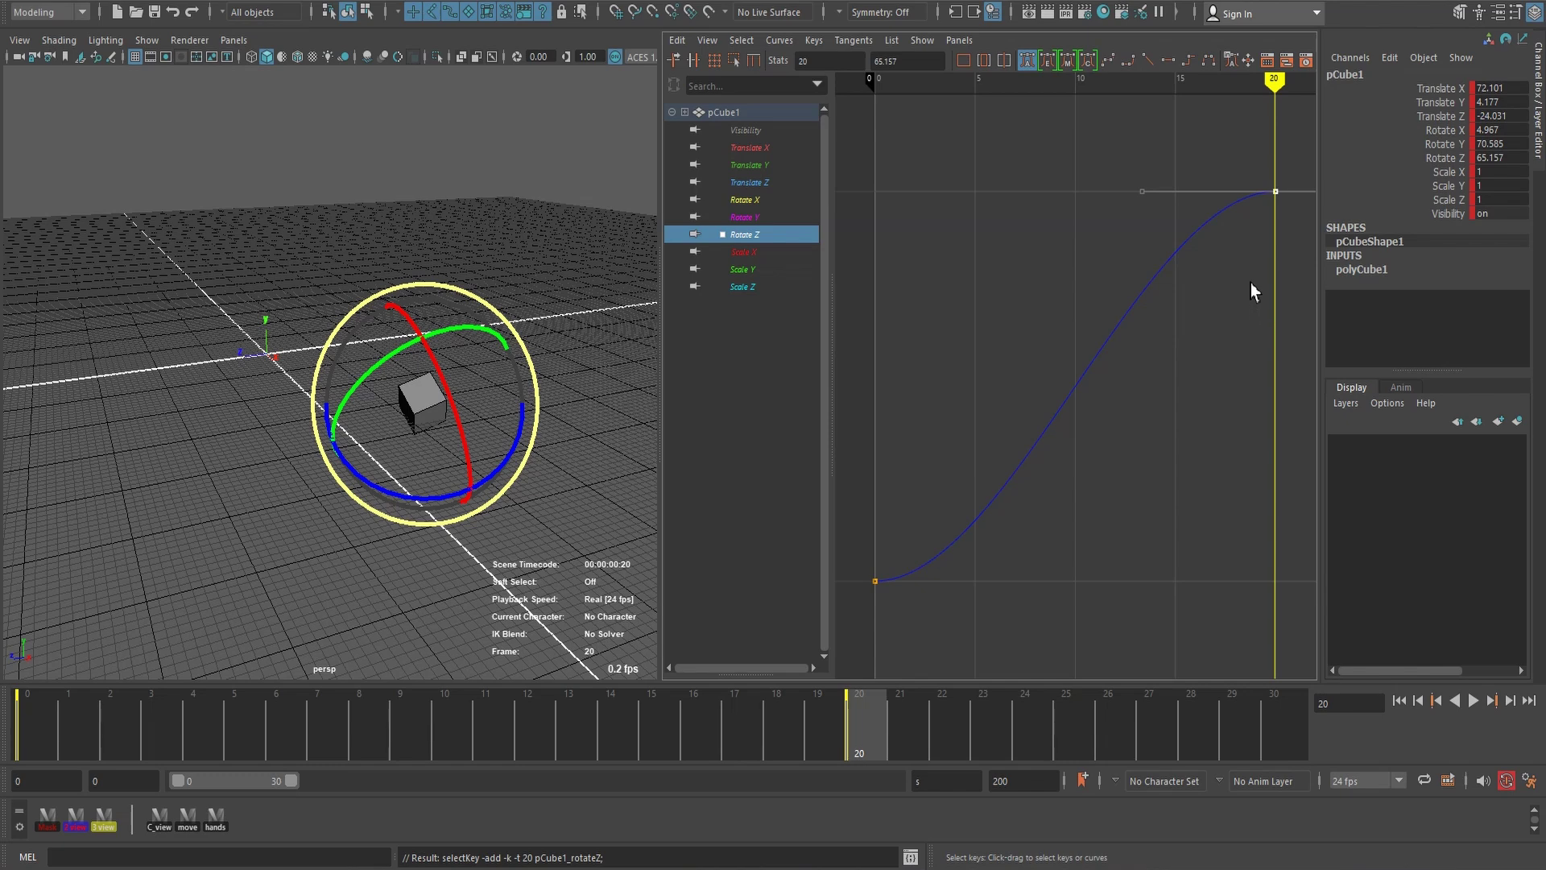
# - Lower the frame-20 Rotate Z key to 44.213 and bring up the rotate orientation choices
pyautogui.moveTo(1253, 261)
pyautogui.mouseDown(button='middle')
pyautogui.moveTo(1229, 448)
pyautogui.moveTo(1232, 341)
pyautogui.moveTo(1227, 383)
pyautogui.mouseUp(button='middle')
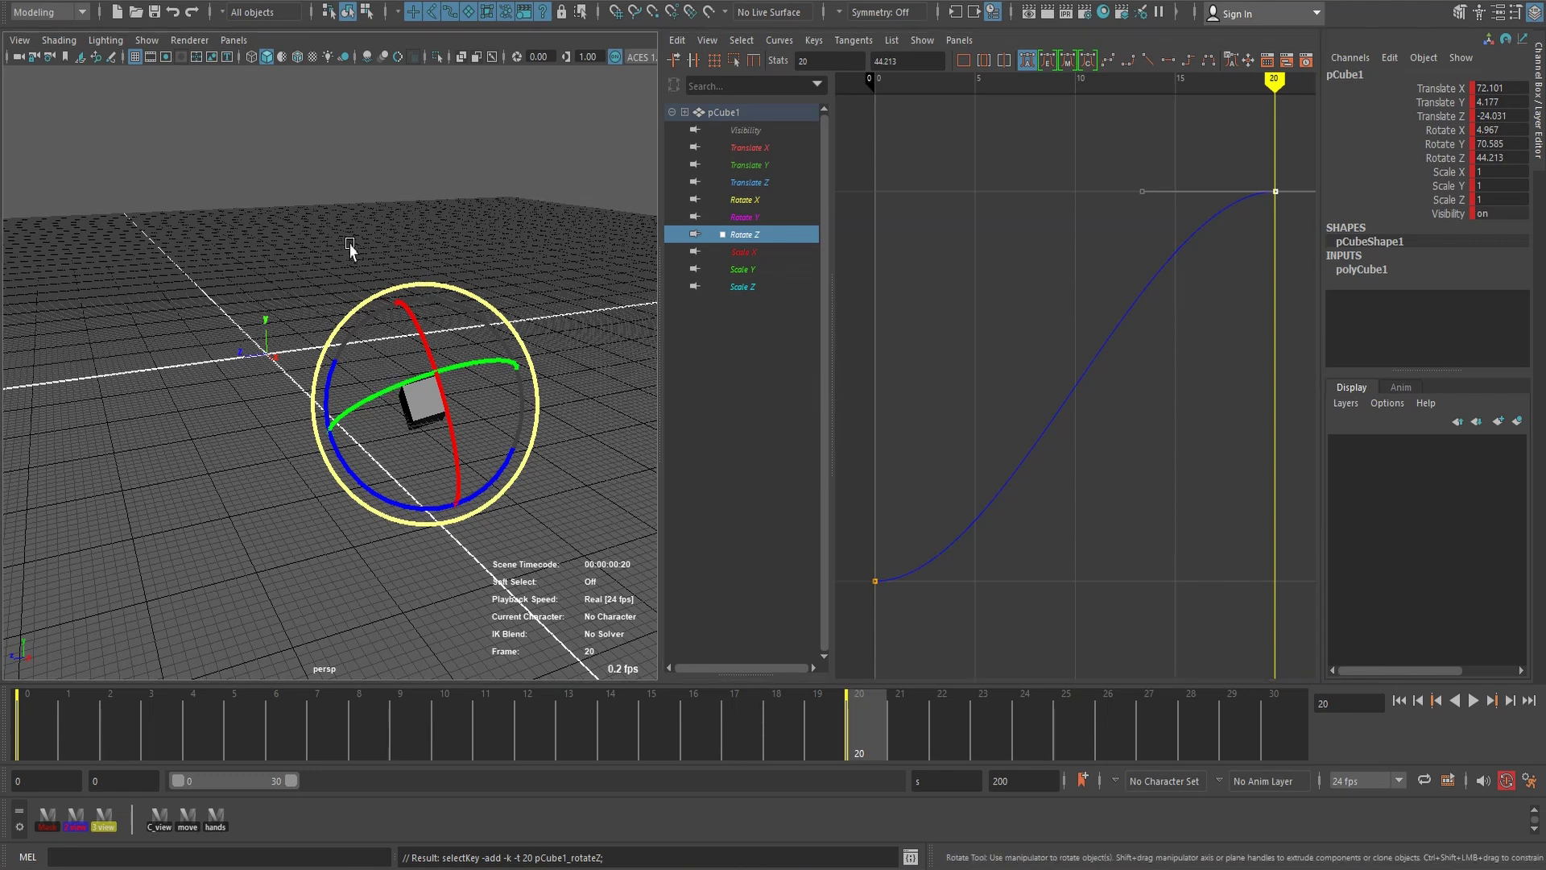
pyautogui.click(394, 198)
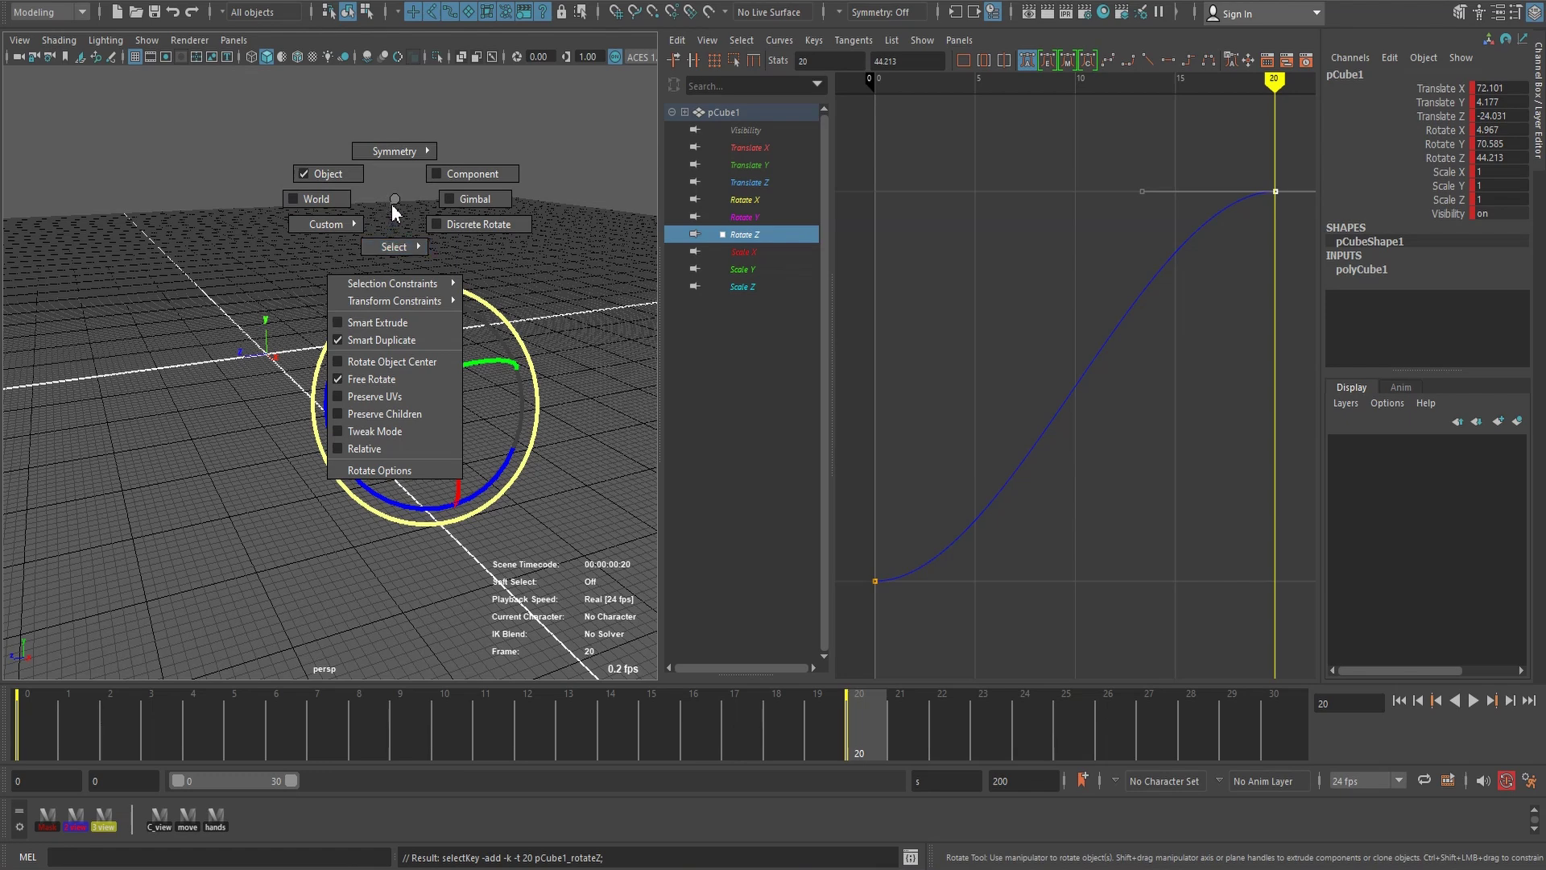
# - Nudge the frame-20 Rotate Z key to 44.608 and set the rotate manipulator to Gimbal
pyautogui.click(391, 204)
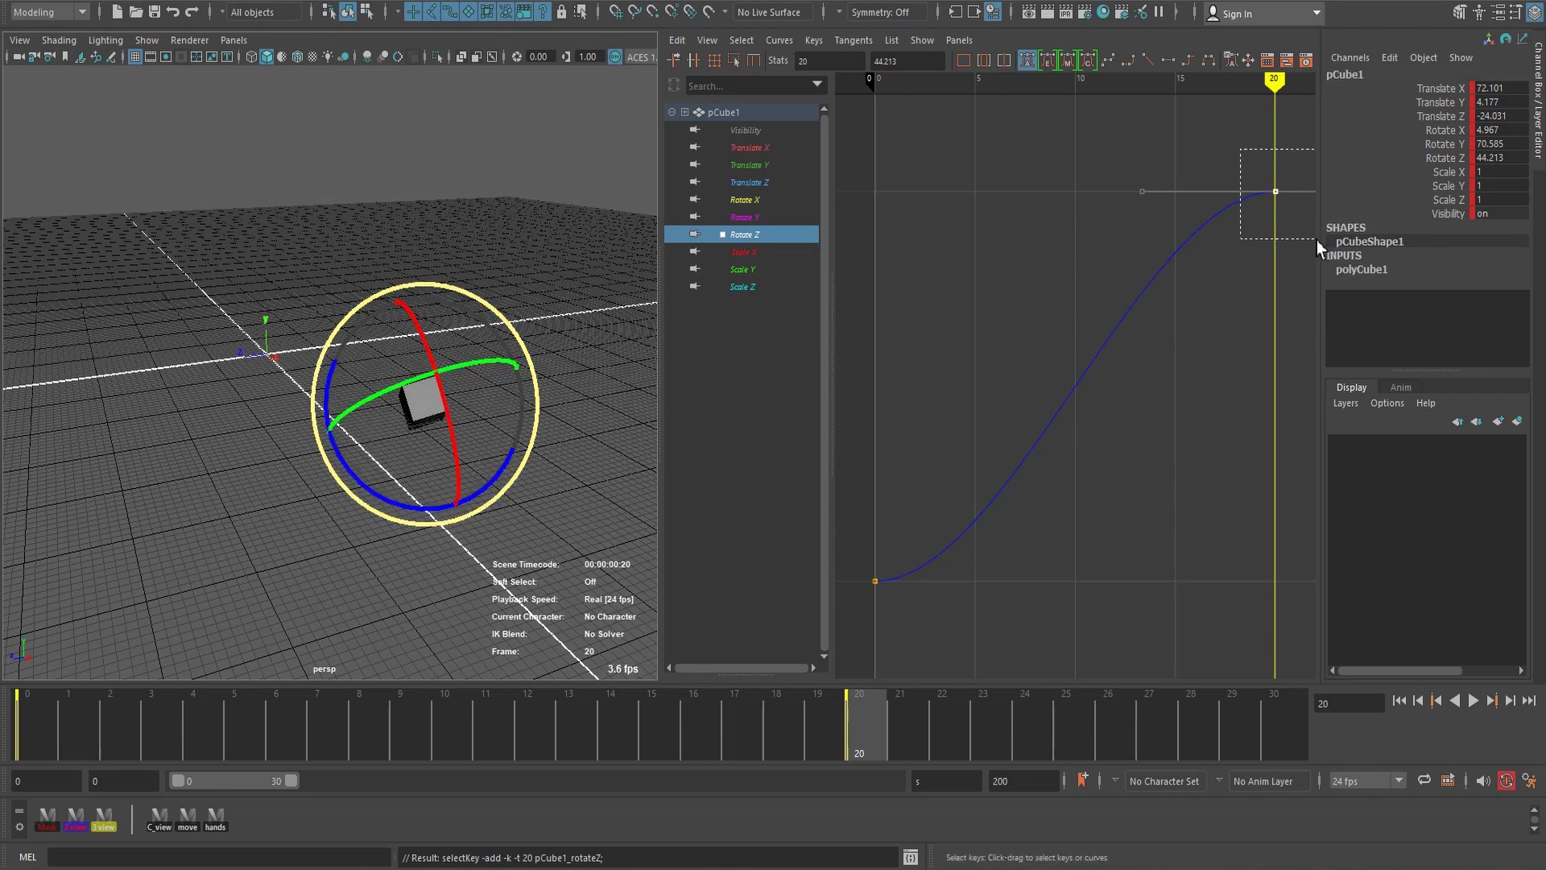
pyautogui.moveTo(1316, 240); pyautogui.dragTo(1263, 227)
pyautogui.moveTo(1220, 162)
pyautogui.keyDown('shift'); pyautogui.mouseDown(button='middle')
pyautogui.moveTo(1232, 426)
pyautogui.moveTo(1273, 287)
pyautogui.moveTo(1249, 642)
pyautogui.moveTo(1211, 238)
pyautogui.moveTo(1193, 749)
pyautogui.moveTo(1211, 228)
pyautogui.moveTo(1205, 607)
pyautogui.moveTo(1262, 72)
pyautogui.mouseUp(button='middle'); pyautogui.keyUp('shift')
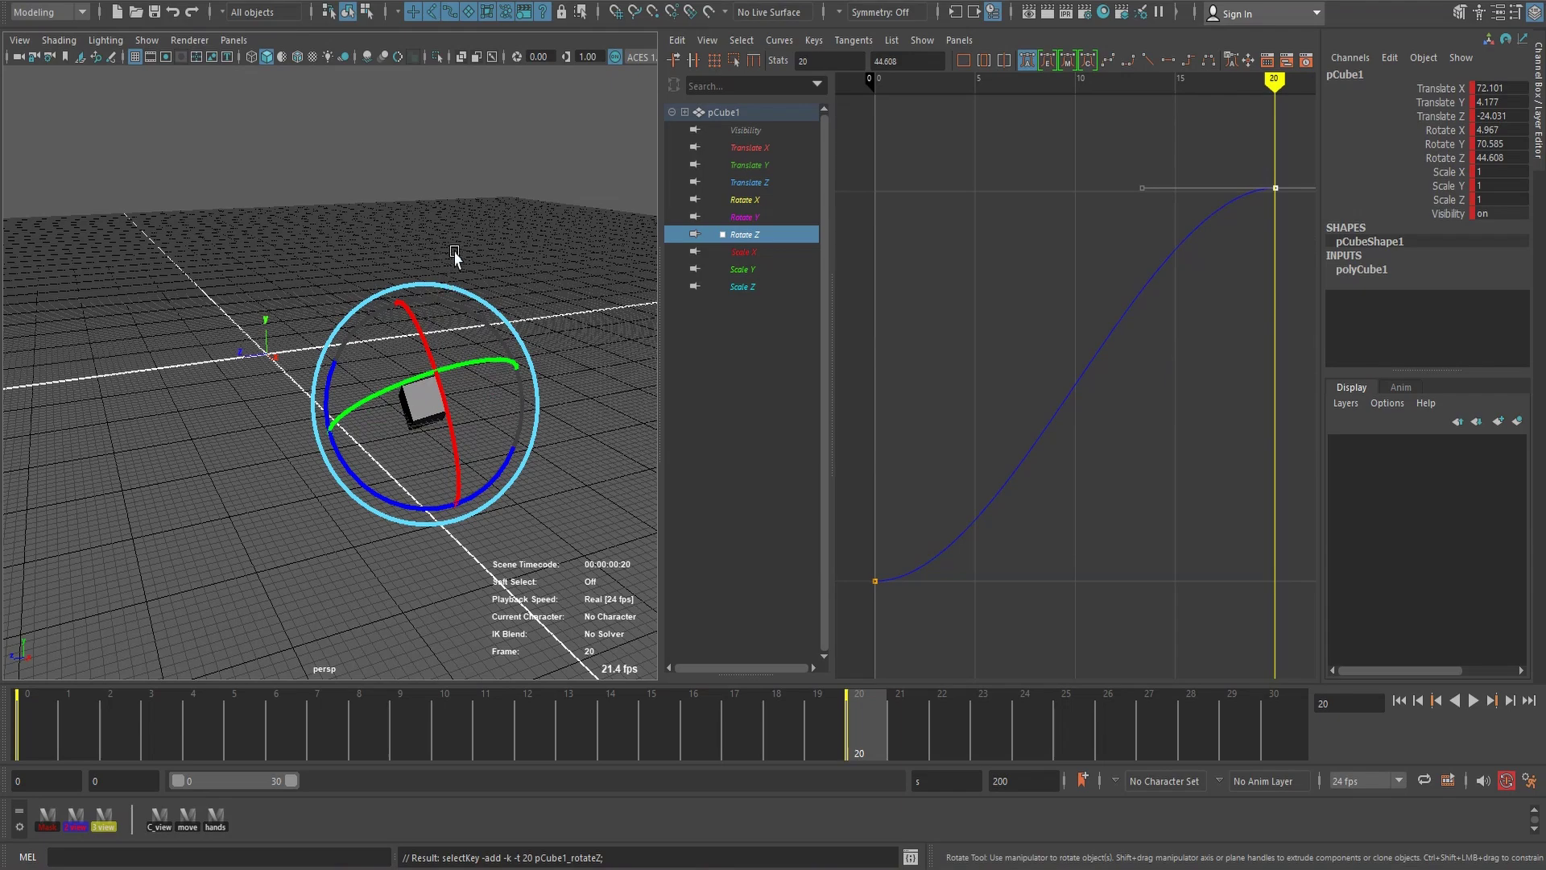
pyautogui.click(466, 184)
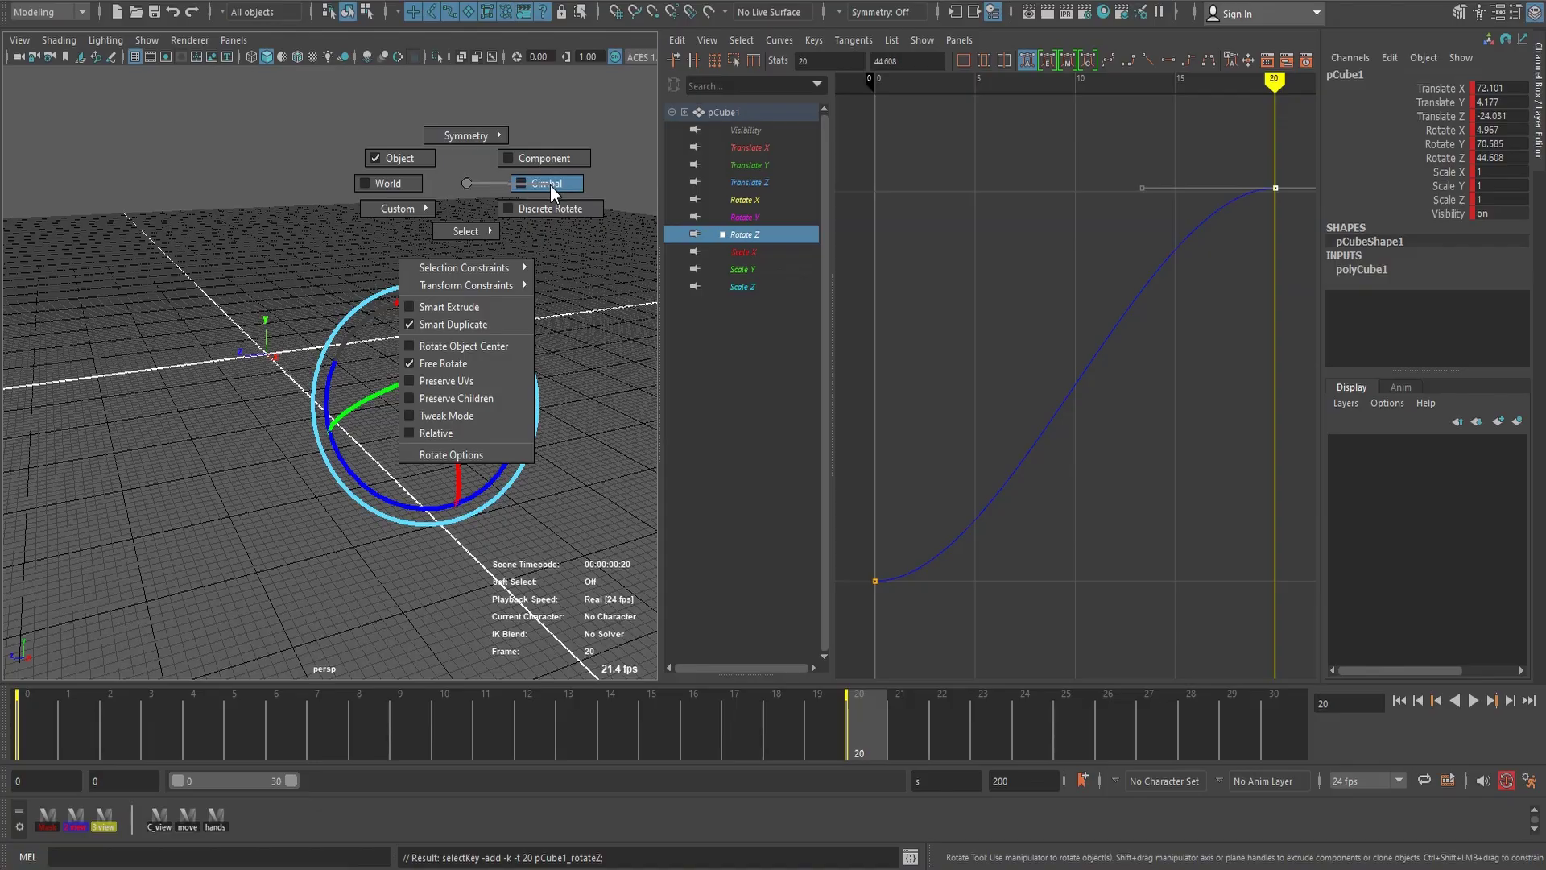
pyautogui.click(536, 187)
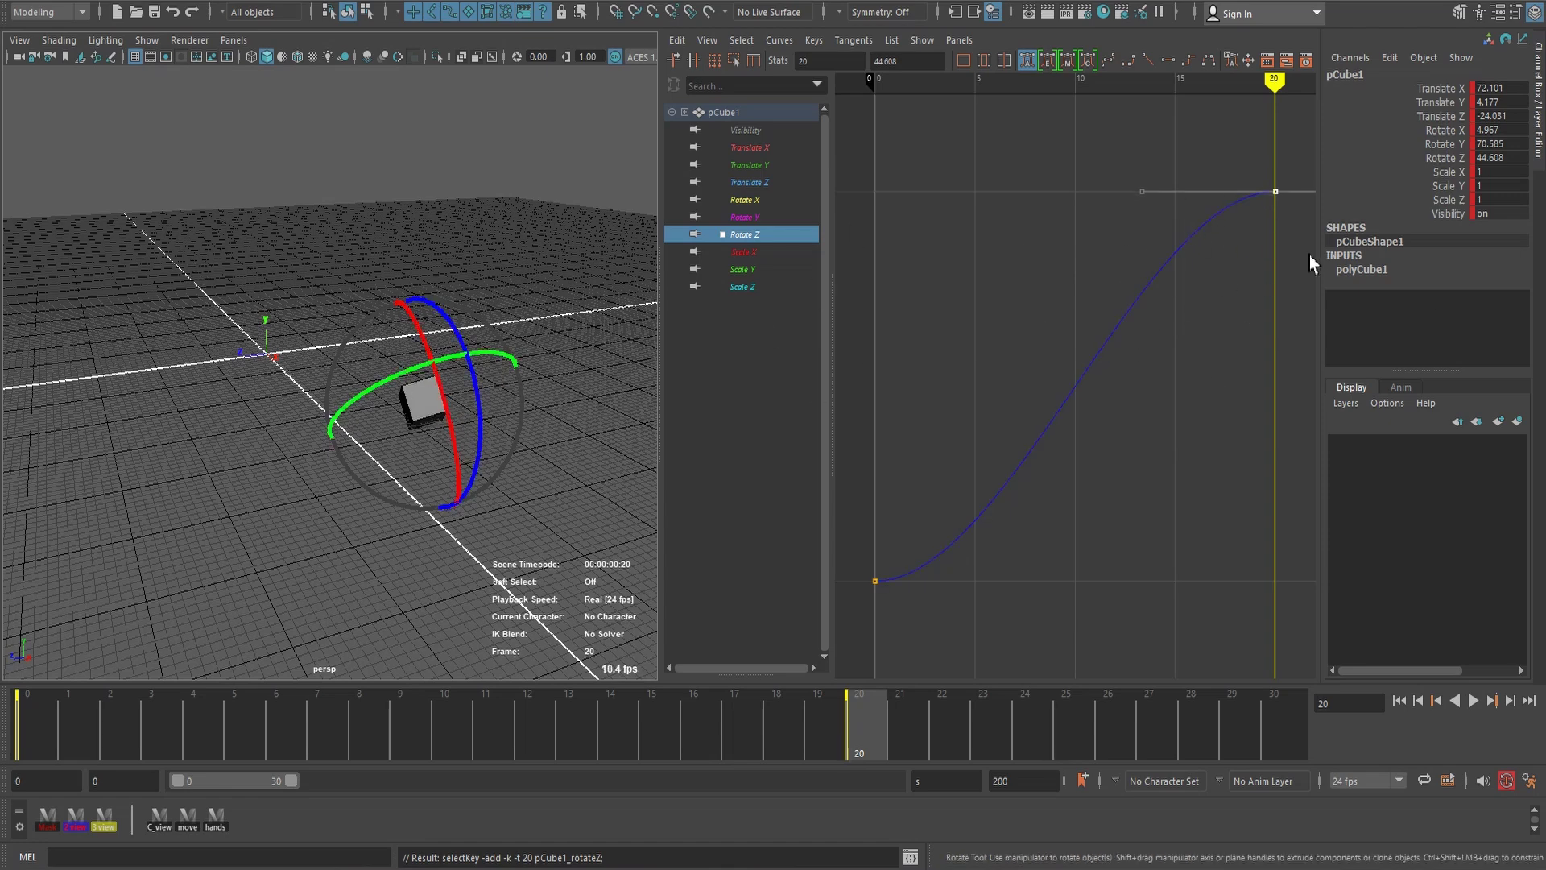
# - Drag the frame-20 Rotate Z key down in the Graph Editor until it reads 12.347
pyautogui.moveTo(1242, 182); pyautogui.dragTo(1307, 277)
pyautogui.moveTo(1138, 200); pyautogui.dragTo(1132, 351, button='middle')
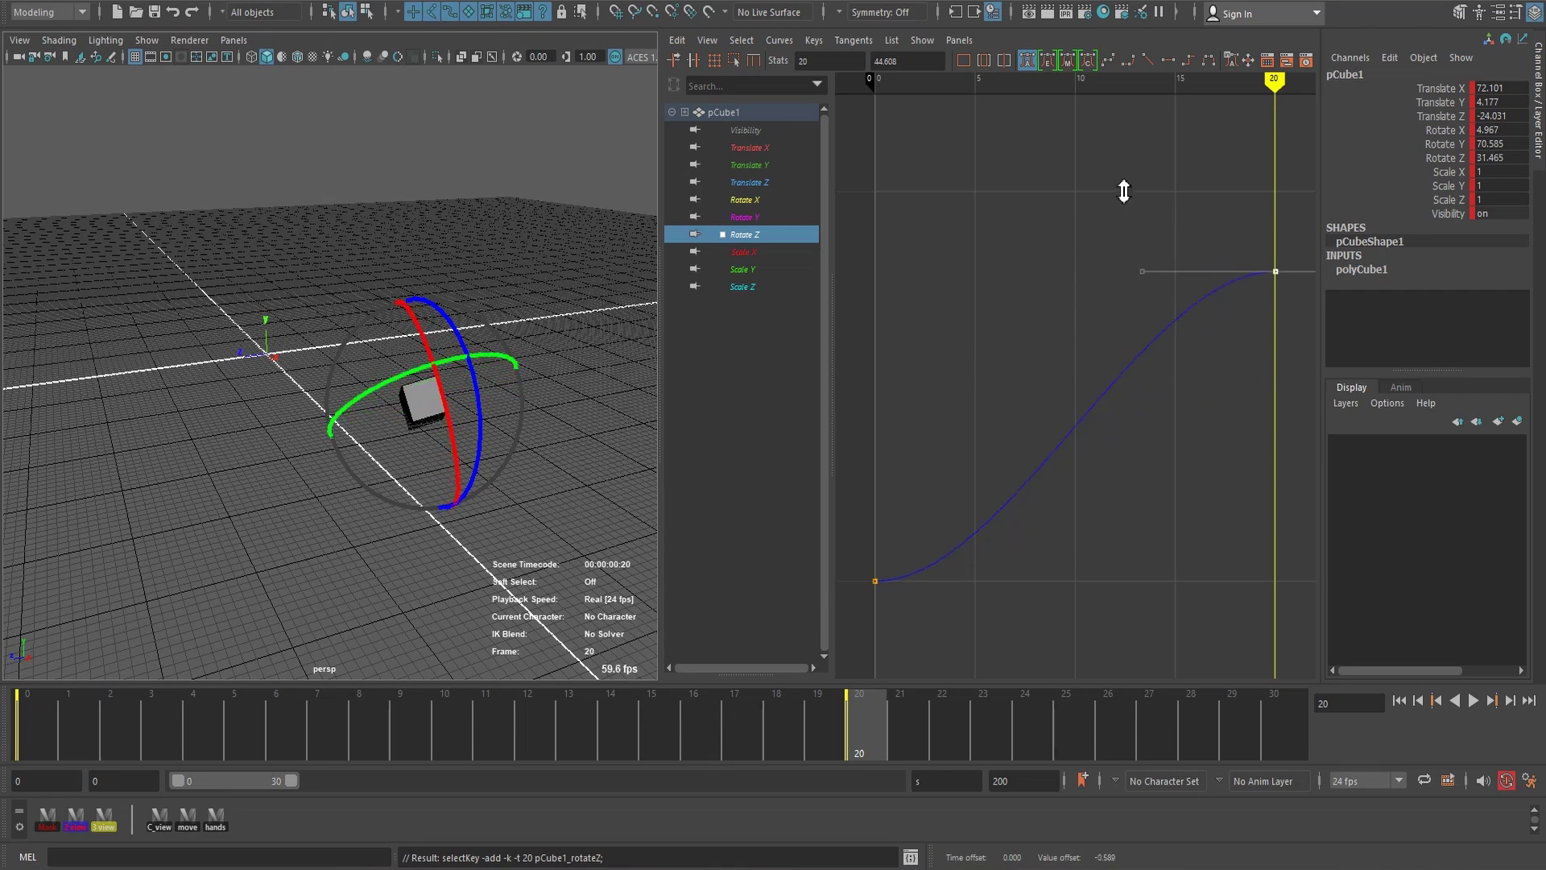
pyautogui.moveTo(1124, 191)
pyautogui.mouseDown(button='middle')
pyautogui.moveTo(1147, 448)
pyautogui.moveTo(1128, 321)
pyautogui.mouseUp(button='middle')
pyautogui.moveTo(1125, 238)
pyautogui.mouseDown(button='middle')
pyautogui.moveTo(1130, 568)
pyautogui.moveTo(1122, 276)
pyautogui.moveTo(1114, 476)
pyautogui.mouseUp(button='middle')
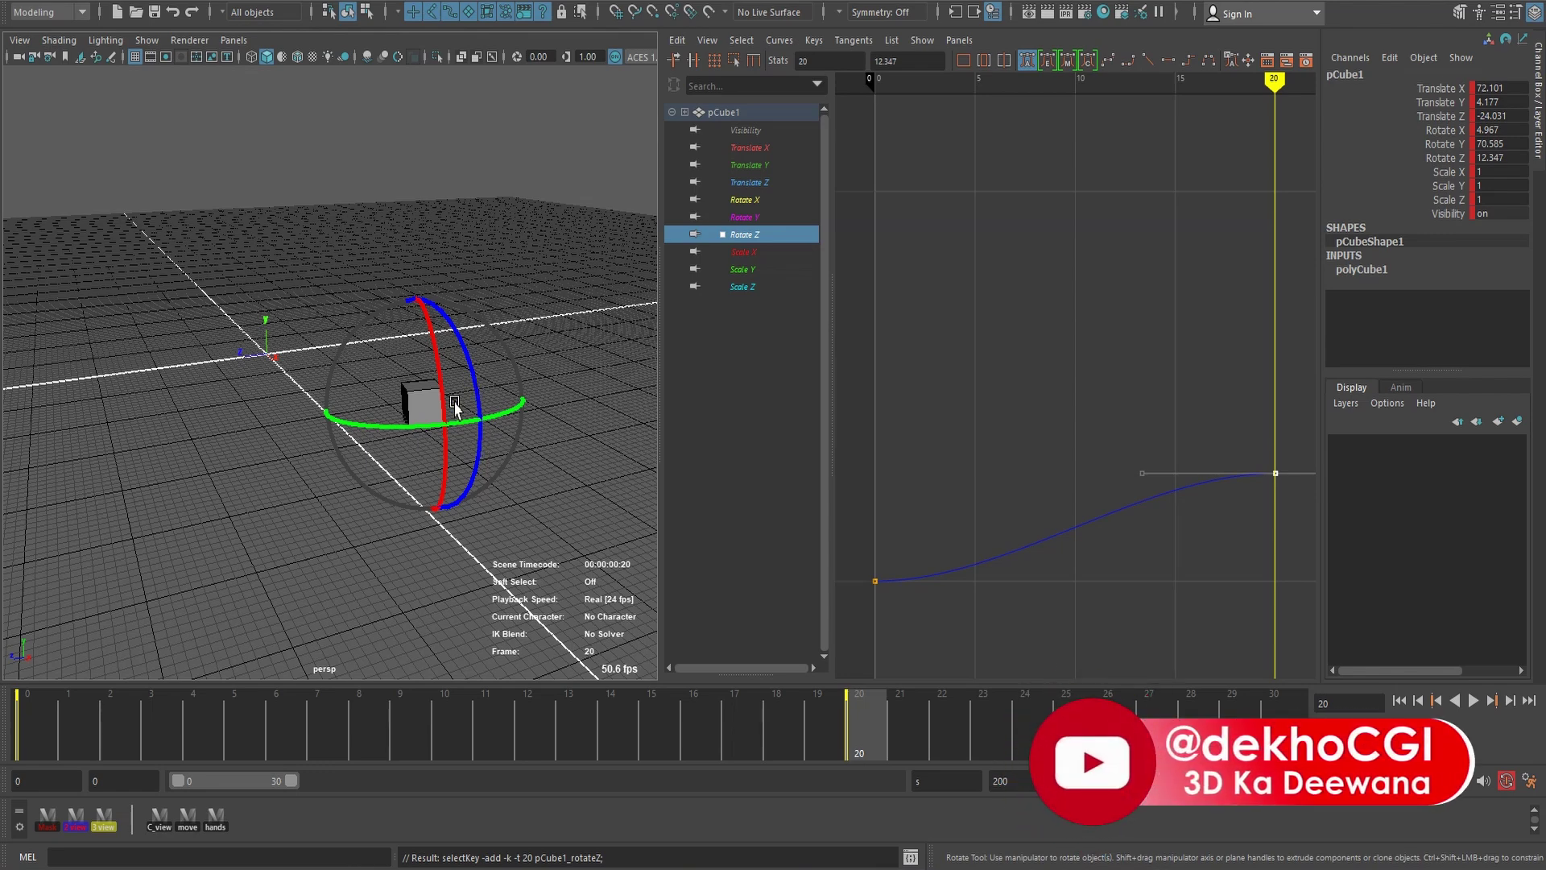
# - Frame the Rotate Z curve, then rotate the cube in Object orientation to Rotate Z -51.685
pyautogui.press('f')
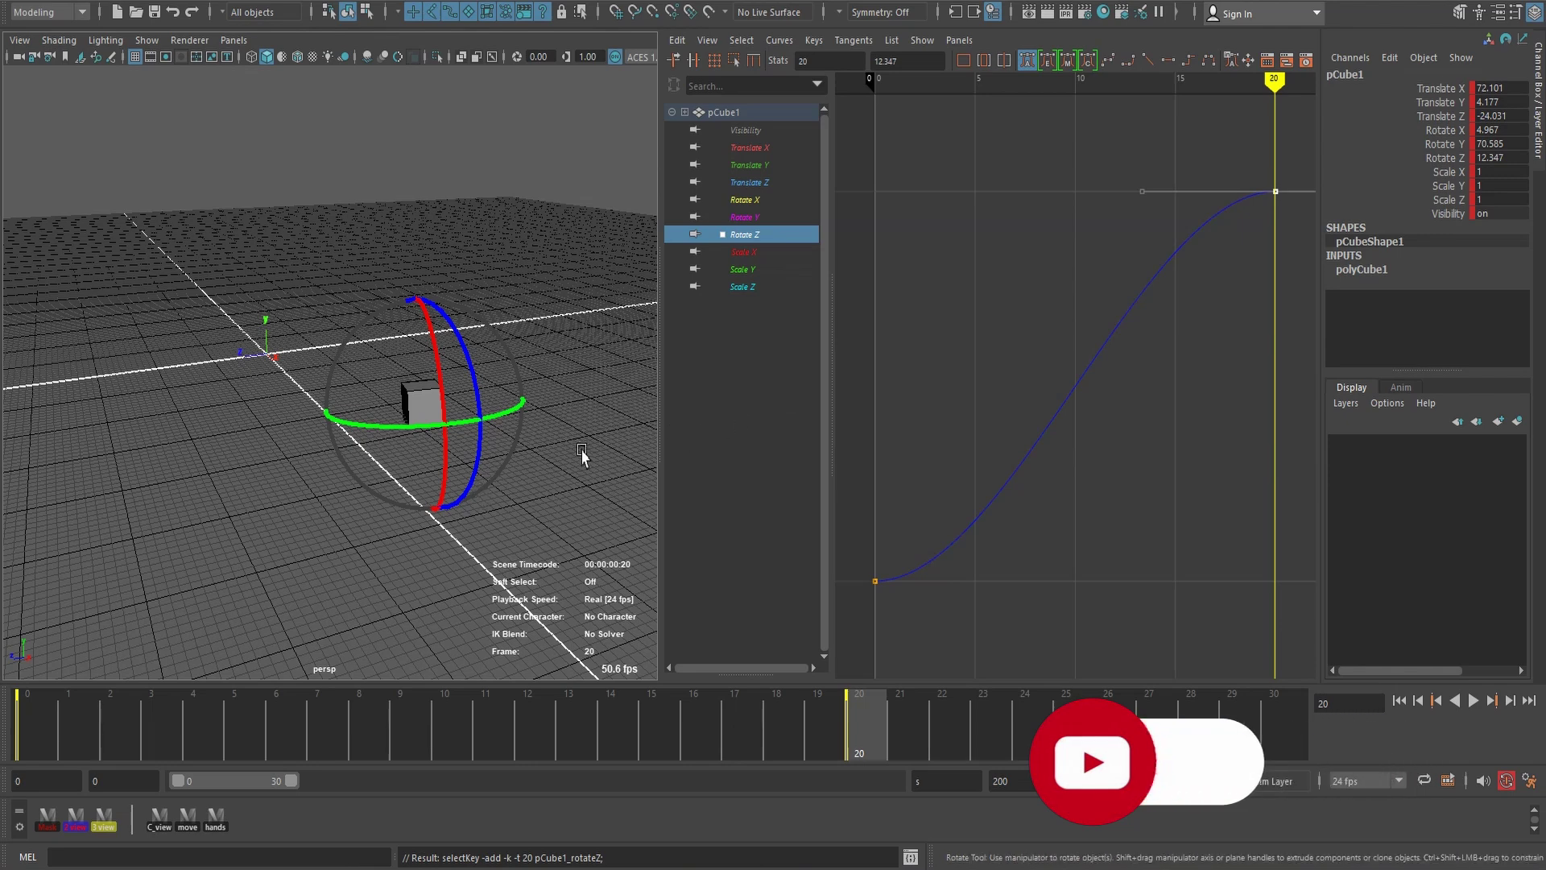
pyautogui.moveTo(492, 311); pyautogui.dragTo(438, 285)
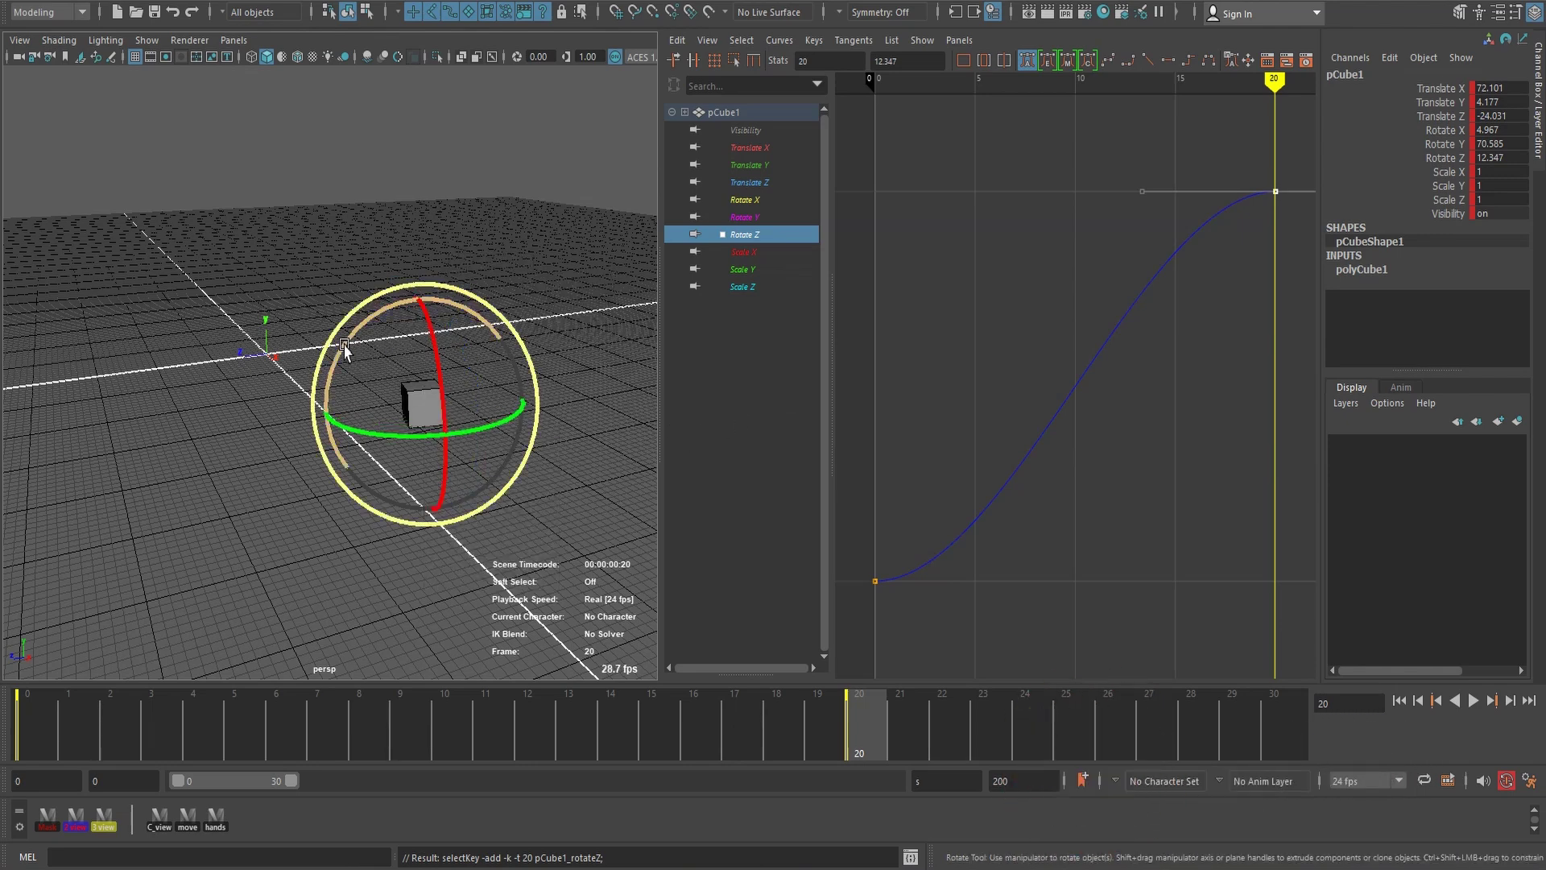
pyautogui.moveTo(344, 346)
pyautogui.mouseDown()
pyautogui.moveTo(443, 316)
pyautogui.moveTo(415, 304)
pyautogui.mouseUp()
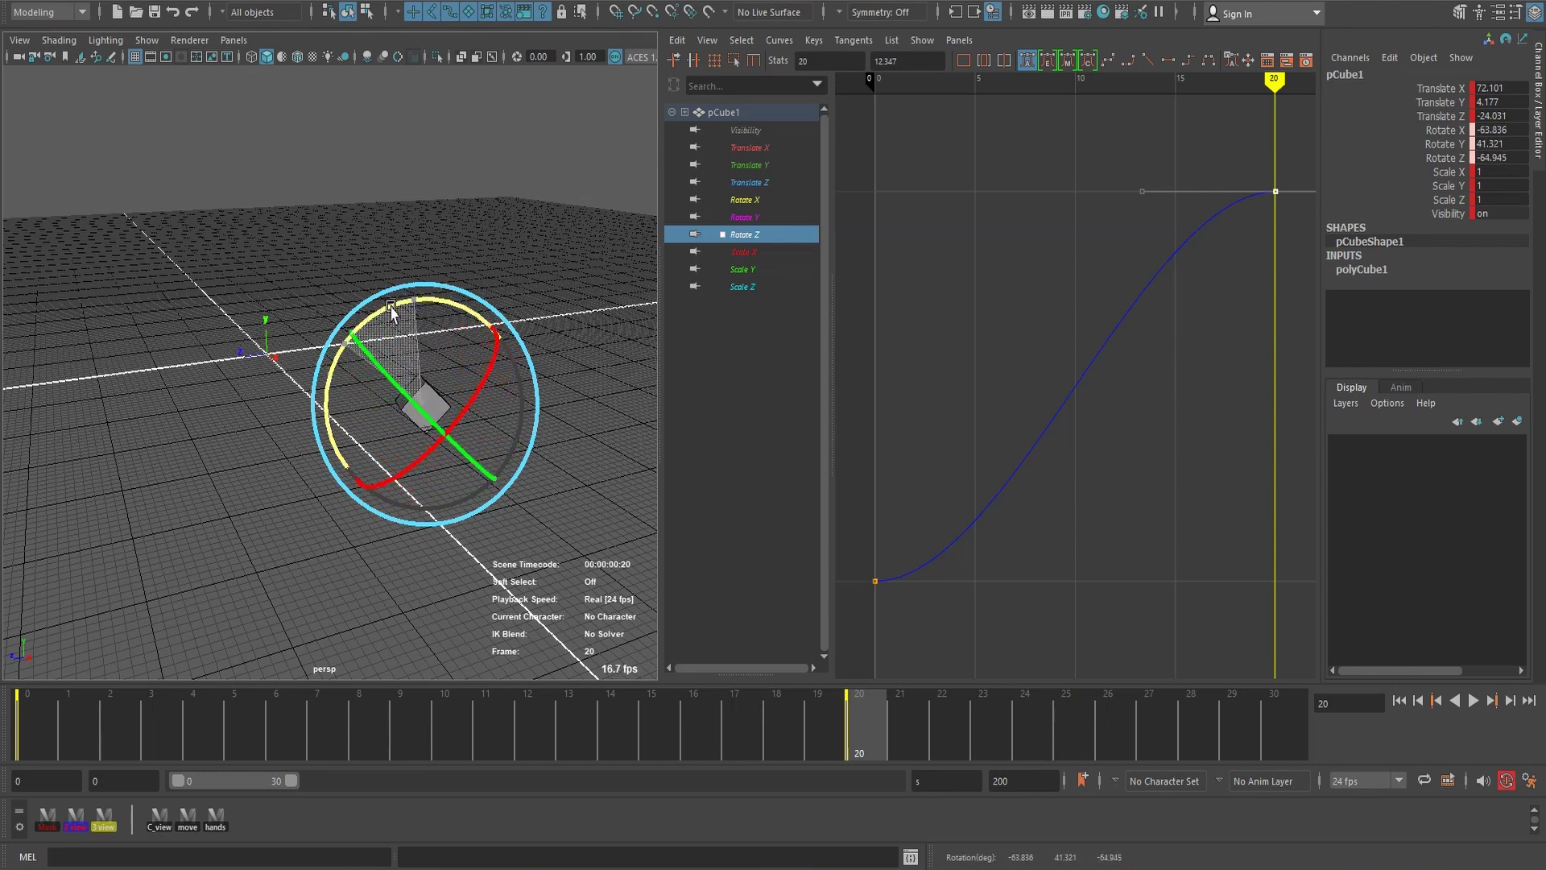
pyautogui.moveTo(416, 305); pyautogui.dragTo(406, 314)
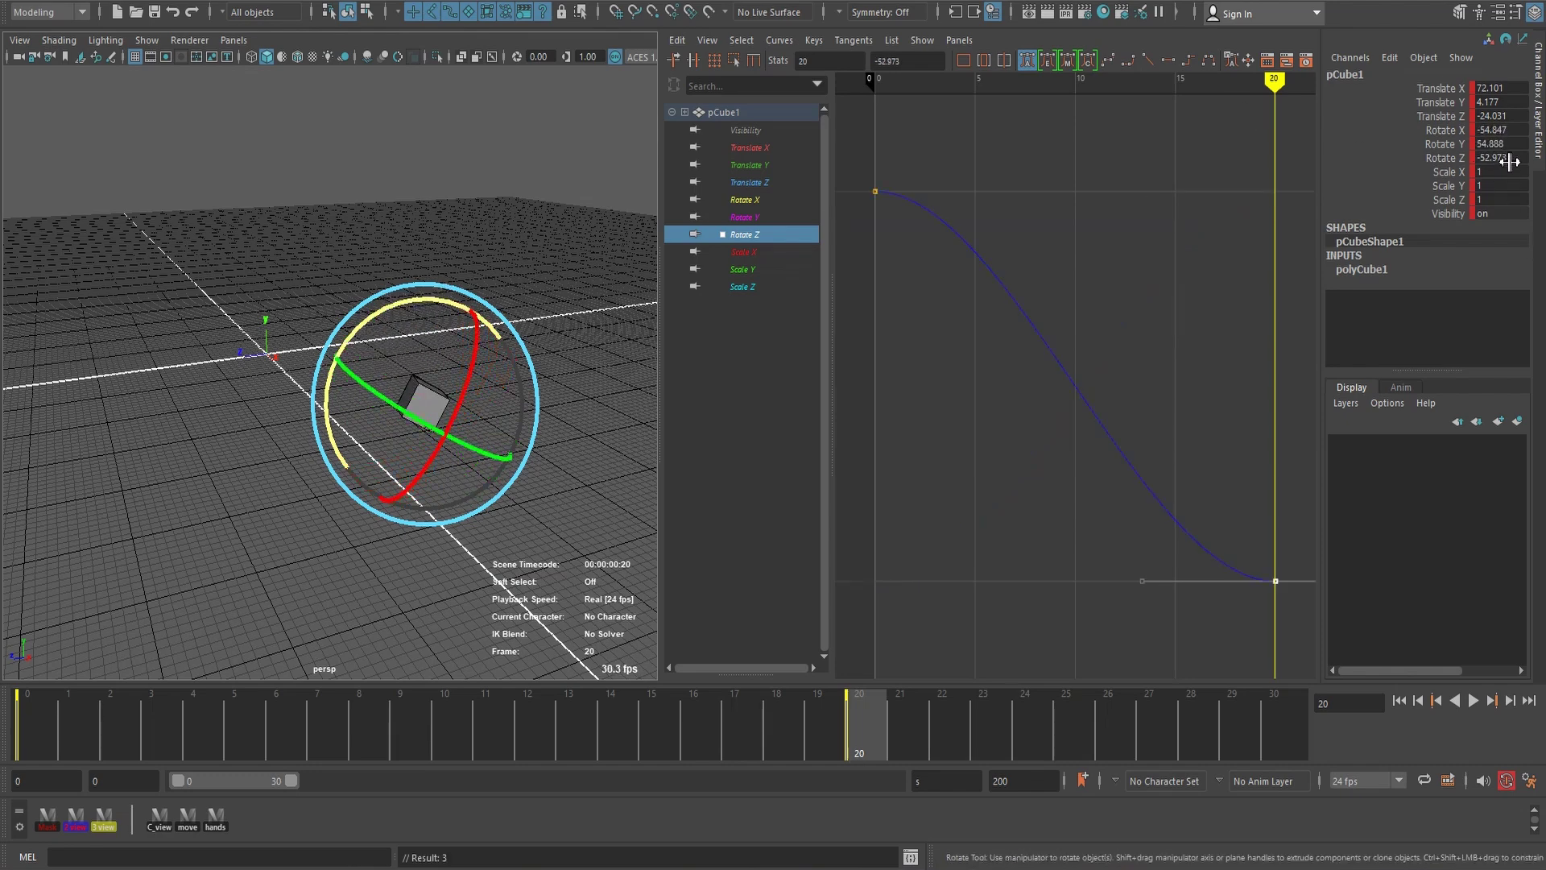
pyautogui.moveTo(1516, 136); pyautogui.dragTo(1519, 157)
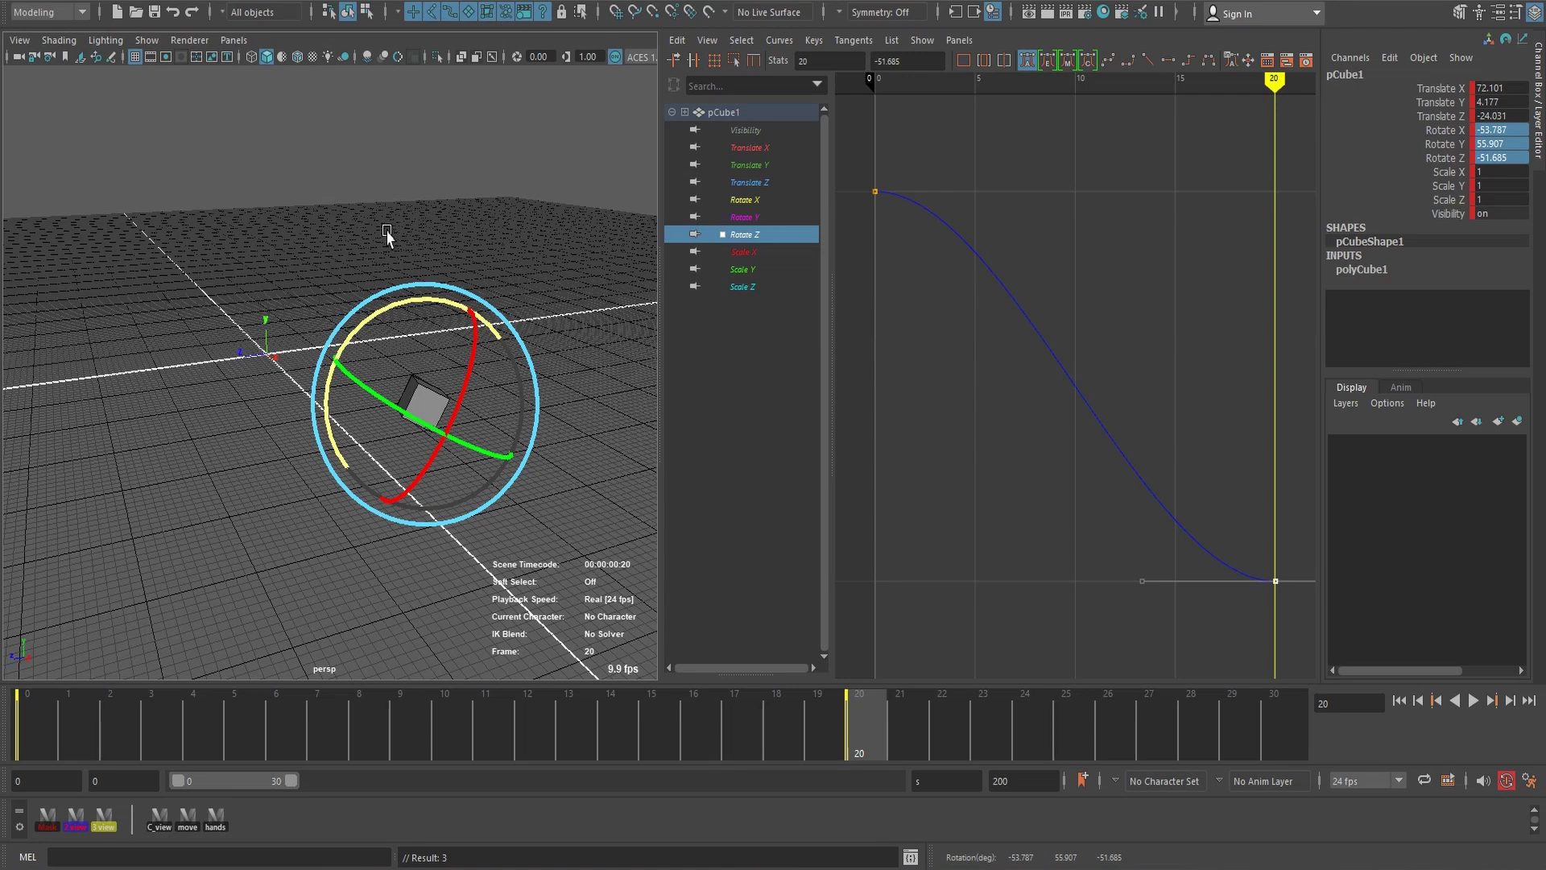
pyautogui.moveTo(390, 232); pyautogui.dragTo(489, 234)
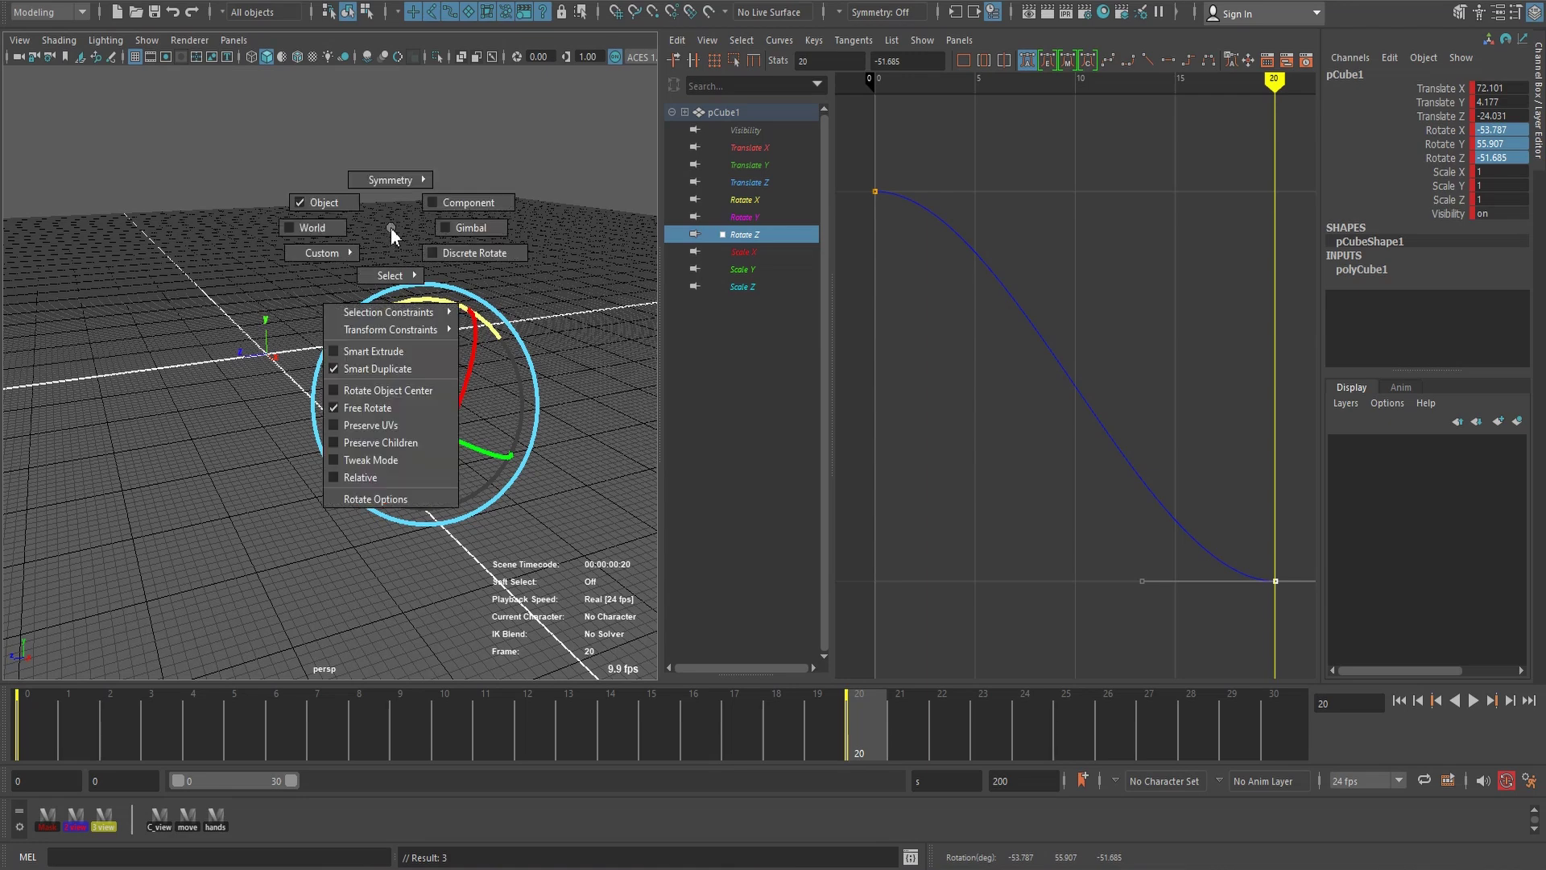
# - In Gimbal orientation, rotate the cube about Z until Rotate Z settles at -34.807
pyautogui.click(464, 233)
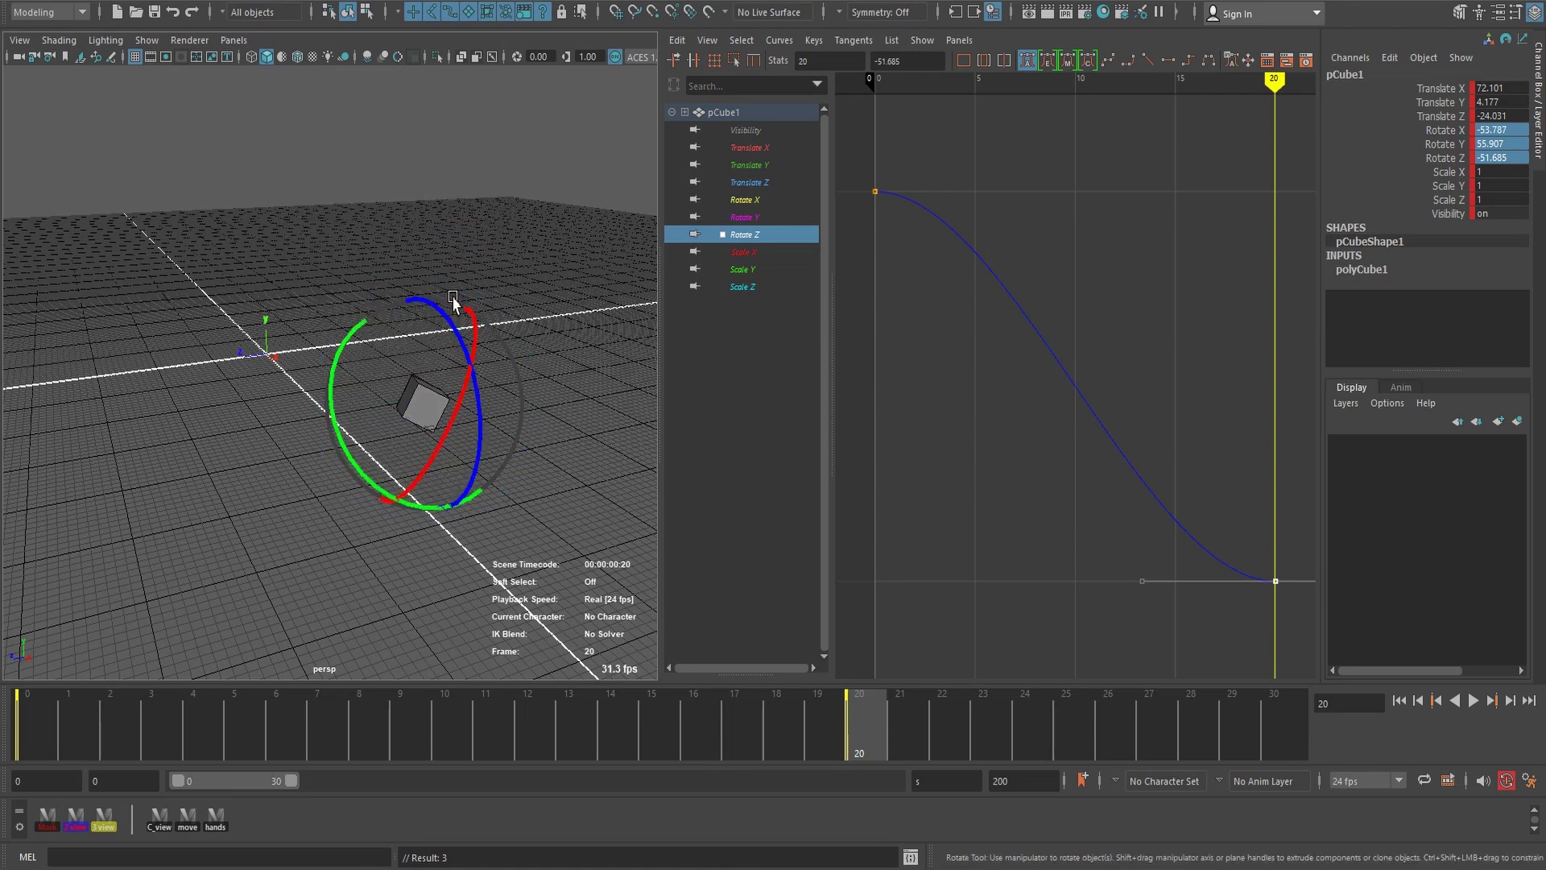
pyautogui.moveTo(452, 307); pyautogui.dragTo(495, 352)
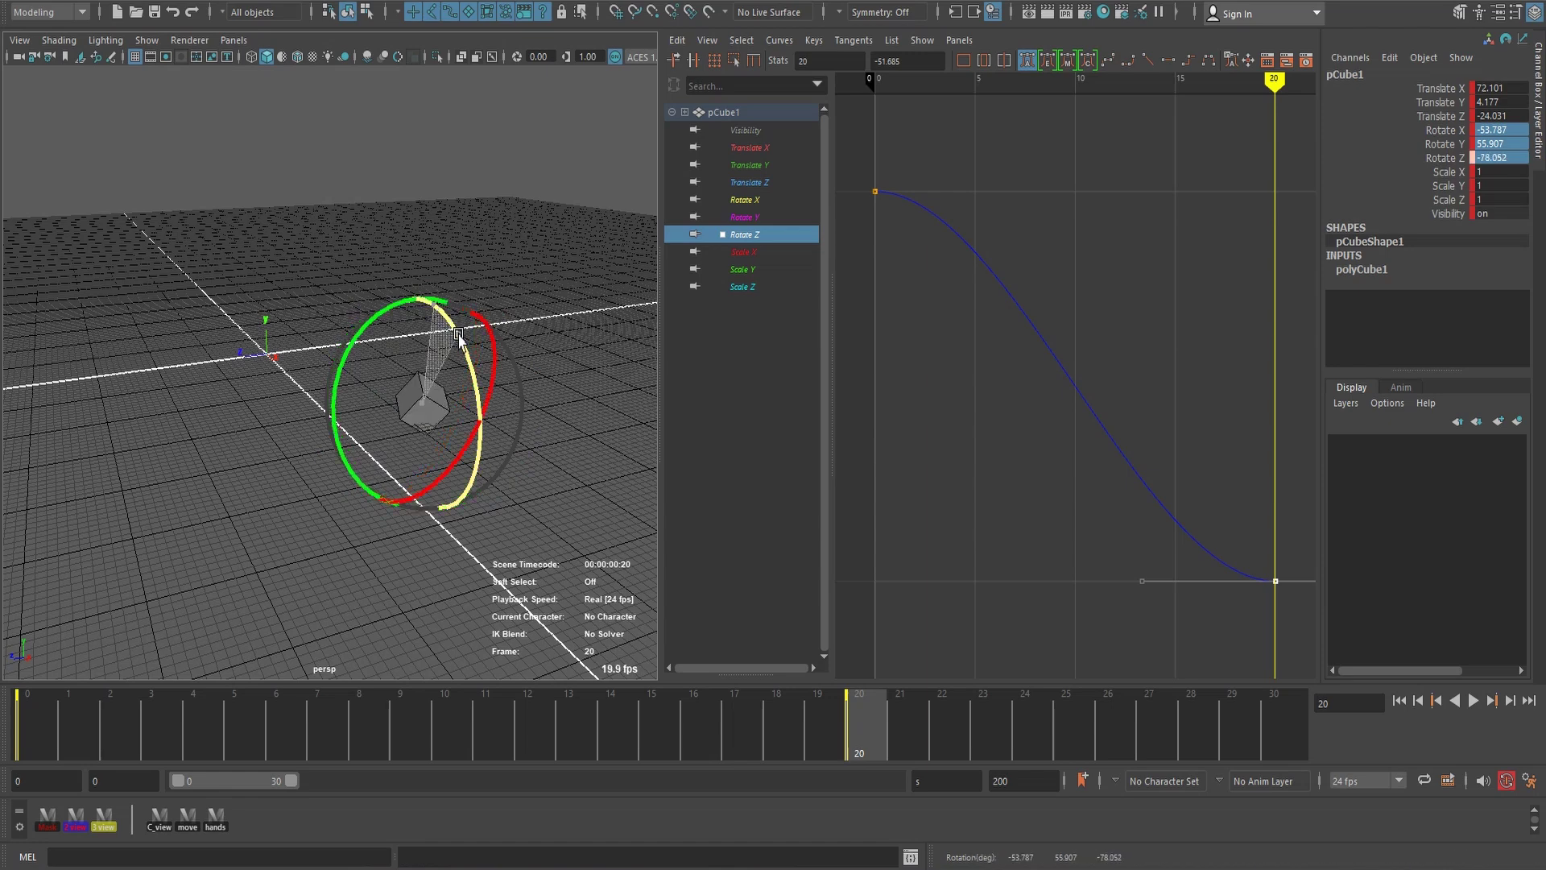
pyautogui.moveTo(506, 359); pyautogui.dragTo(501, 382)
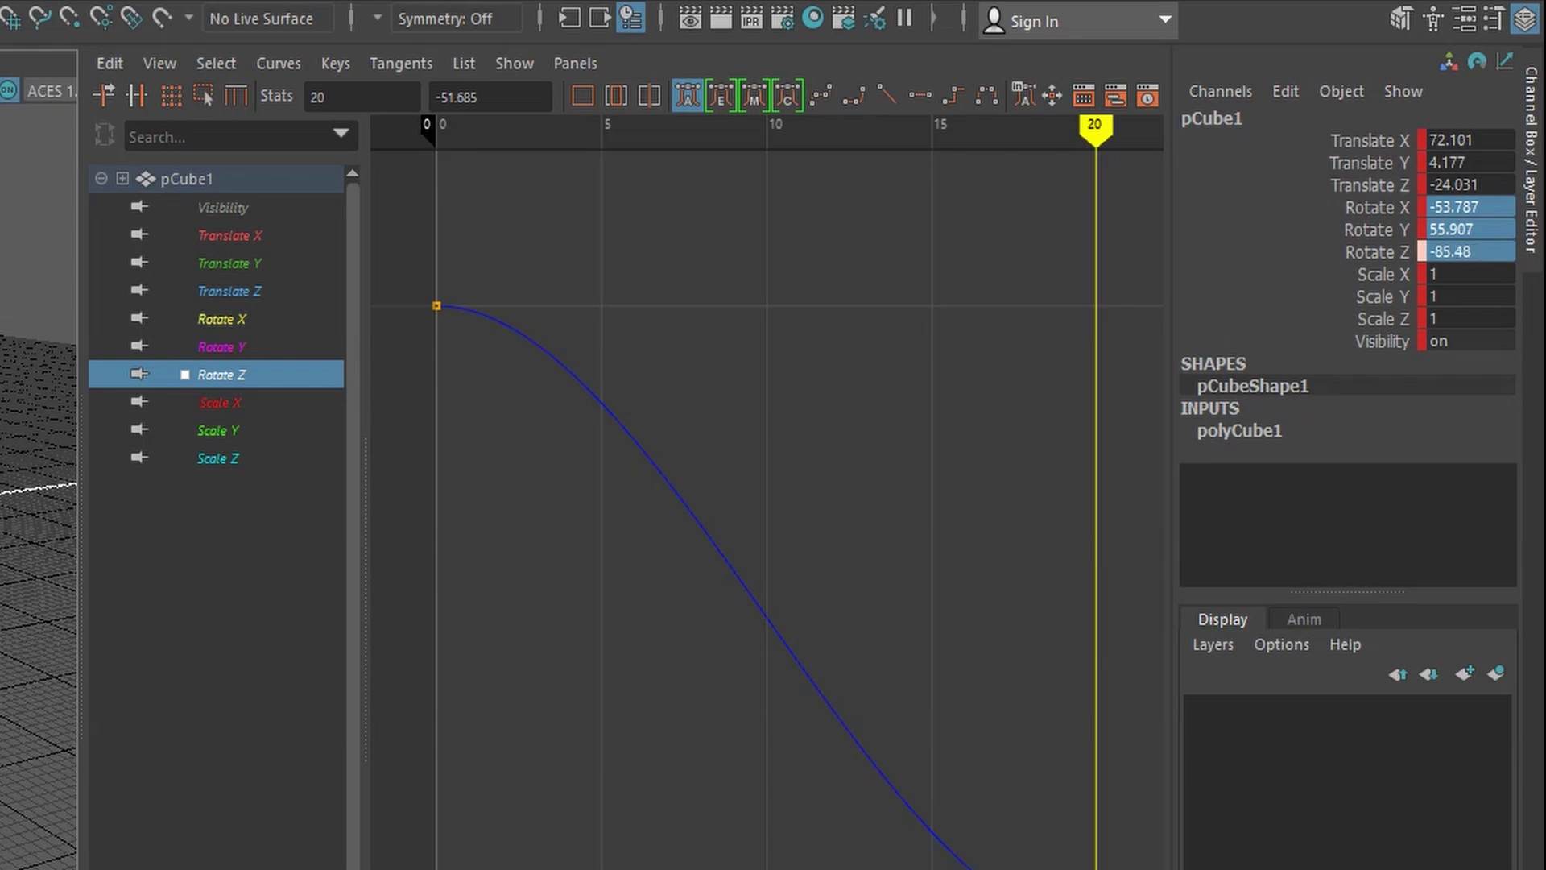
pyautogui.moveTo(1441, 154); pyautogui.dragTo(1502, 171, button='middle')
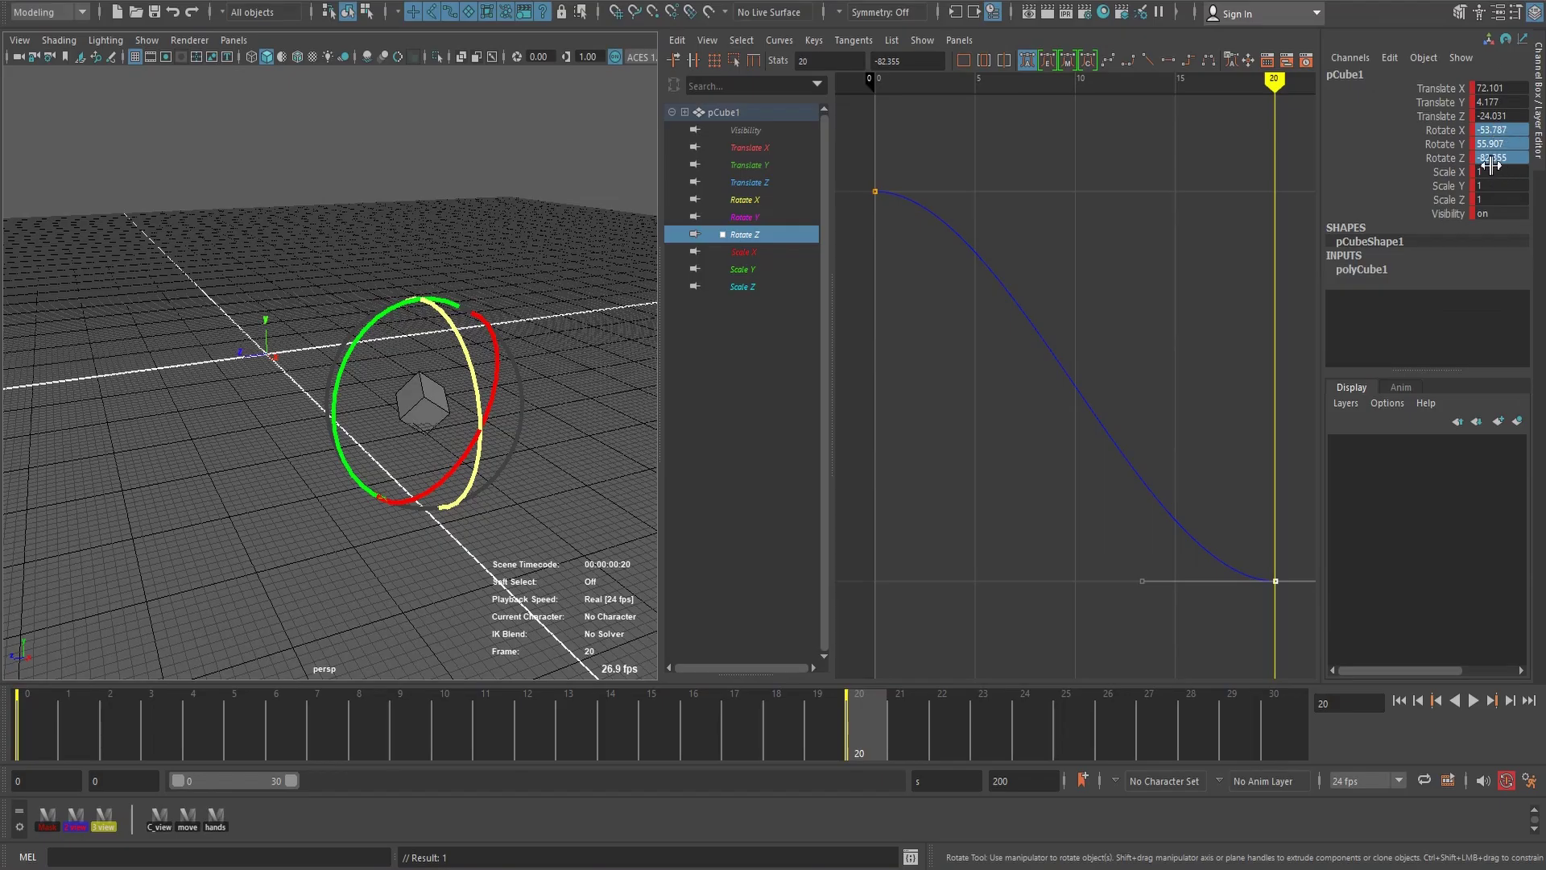
pyautogui.moveTo(471, 351); pyautogui.dragTo(404, 325, button='middle')
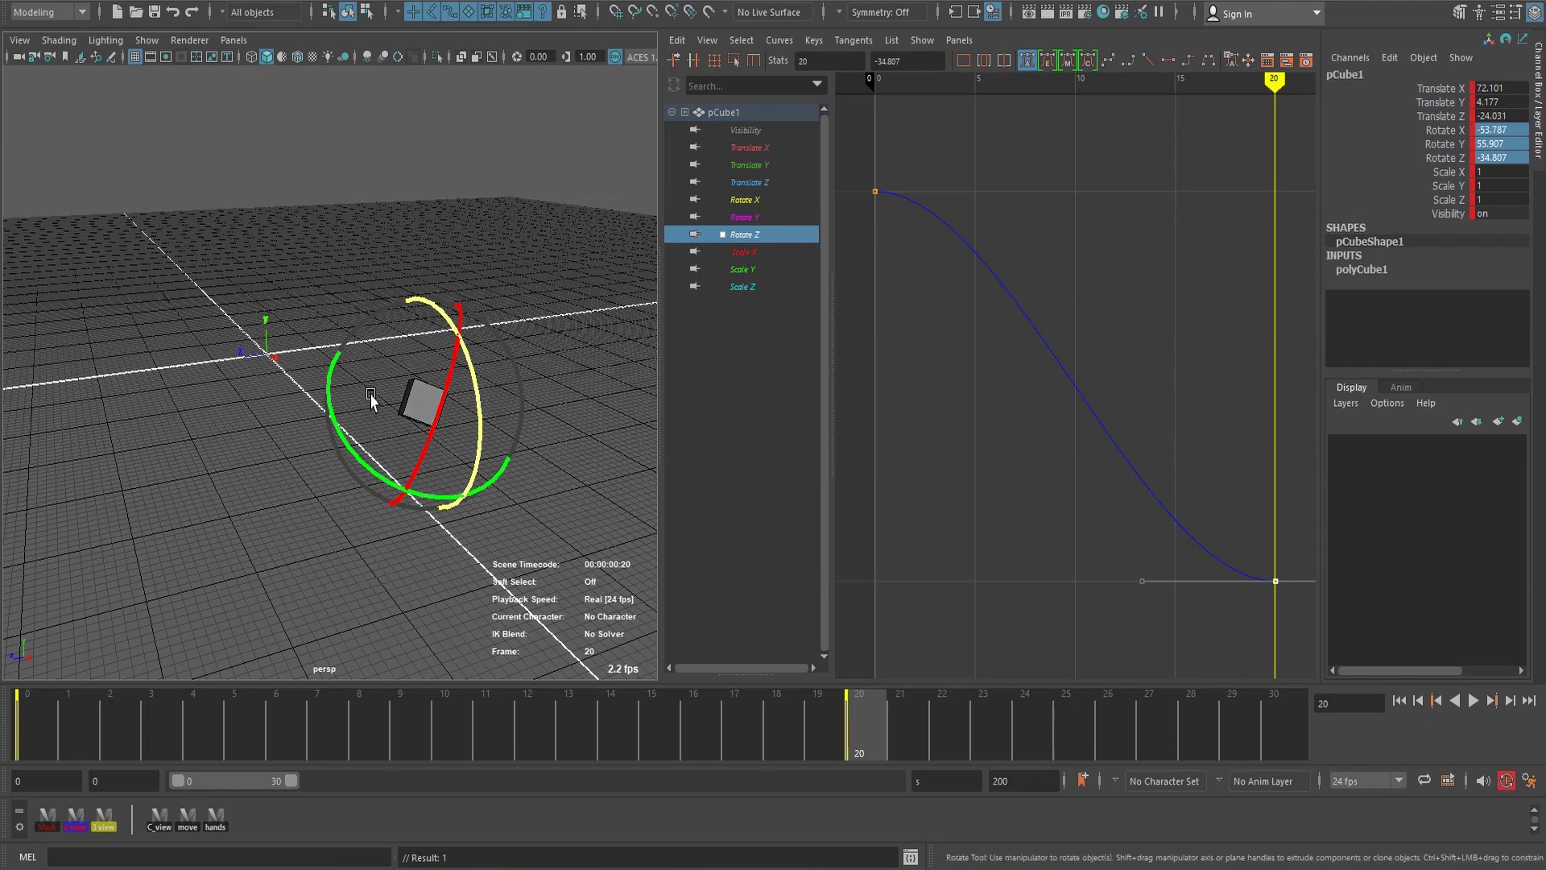
pyautogui.moveTo(374, 391)
pyautogui.mouseDown(button='right')
pyautogui.moveTo(314, 328)
pyautogui.moveTo(296, 345)
pyautogui.mouseUp(button='right')
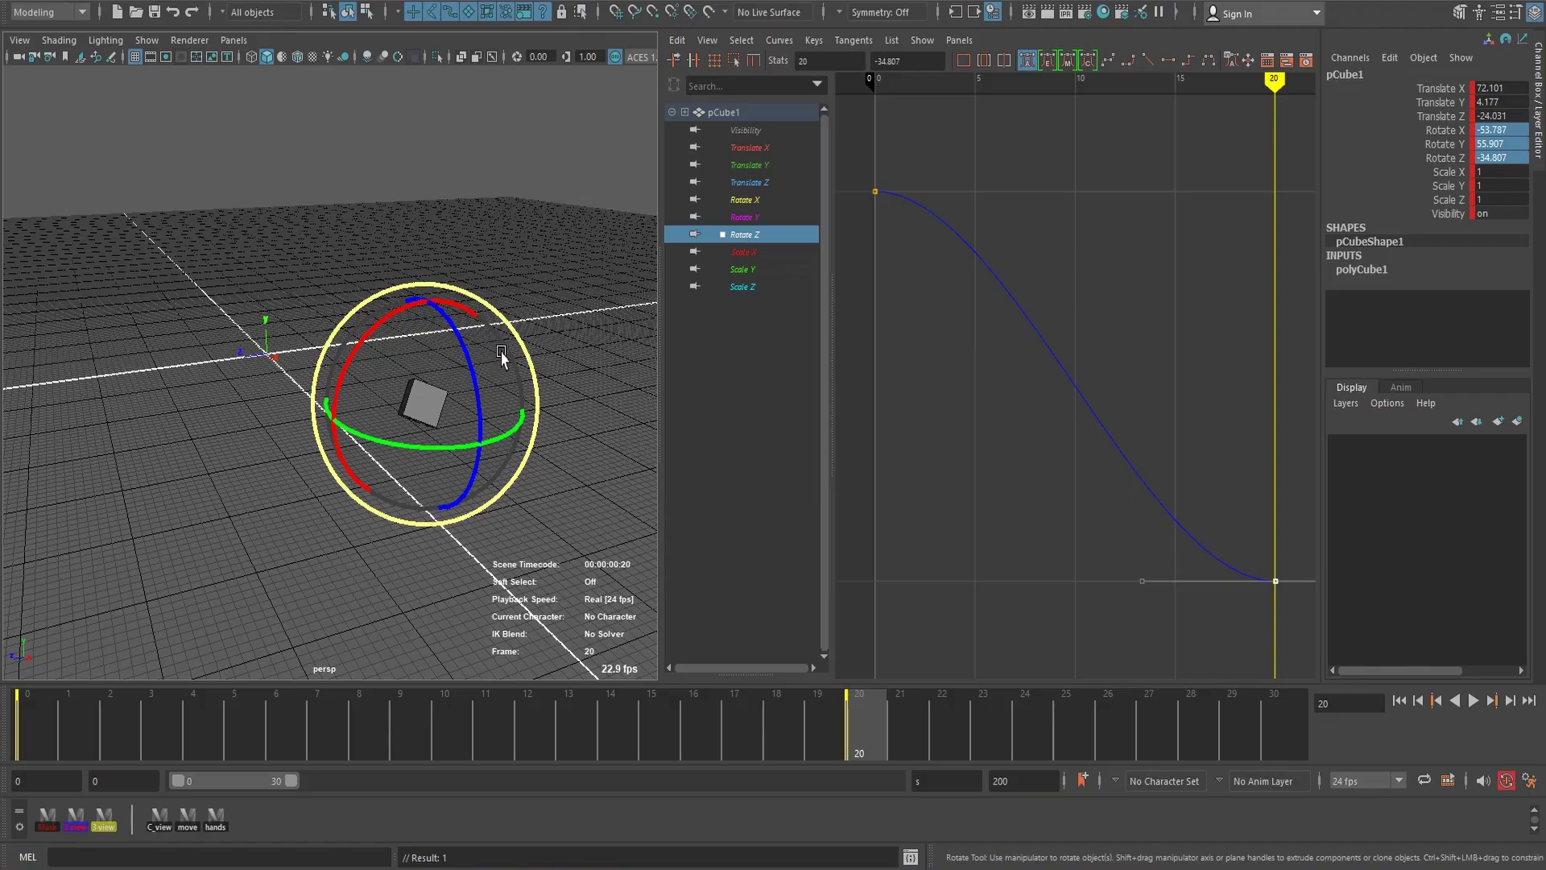
# - Set the Move tool to Object orientation and move the cube up and to the left
pyautogui.press('w')
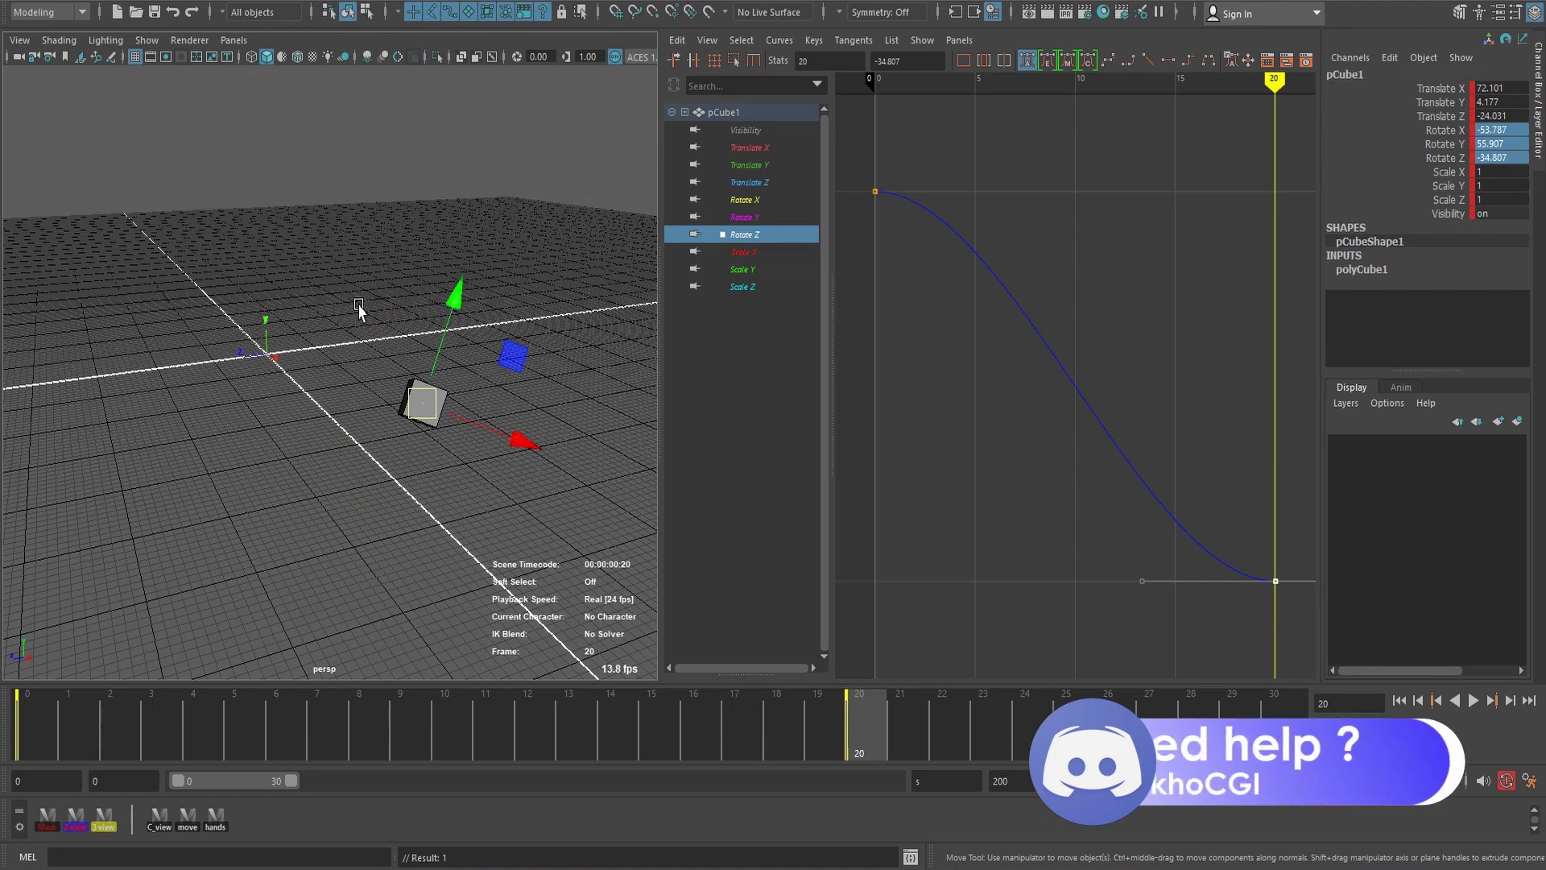
pyautogui.click(409, 267)
pyautogui.click(365, 244)
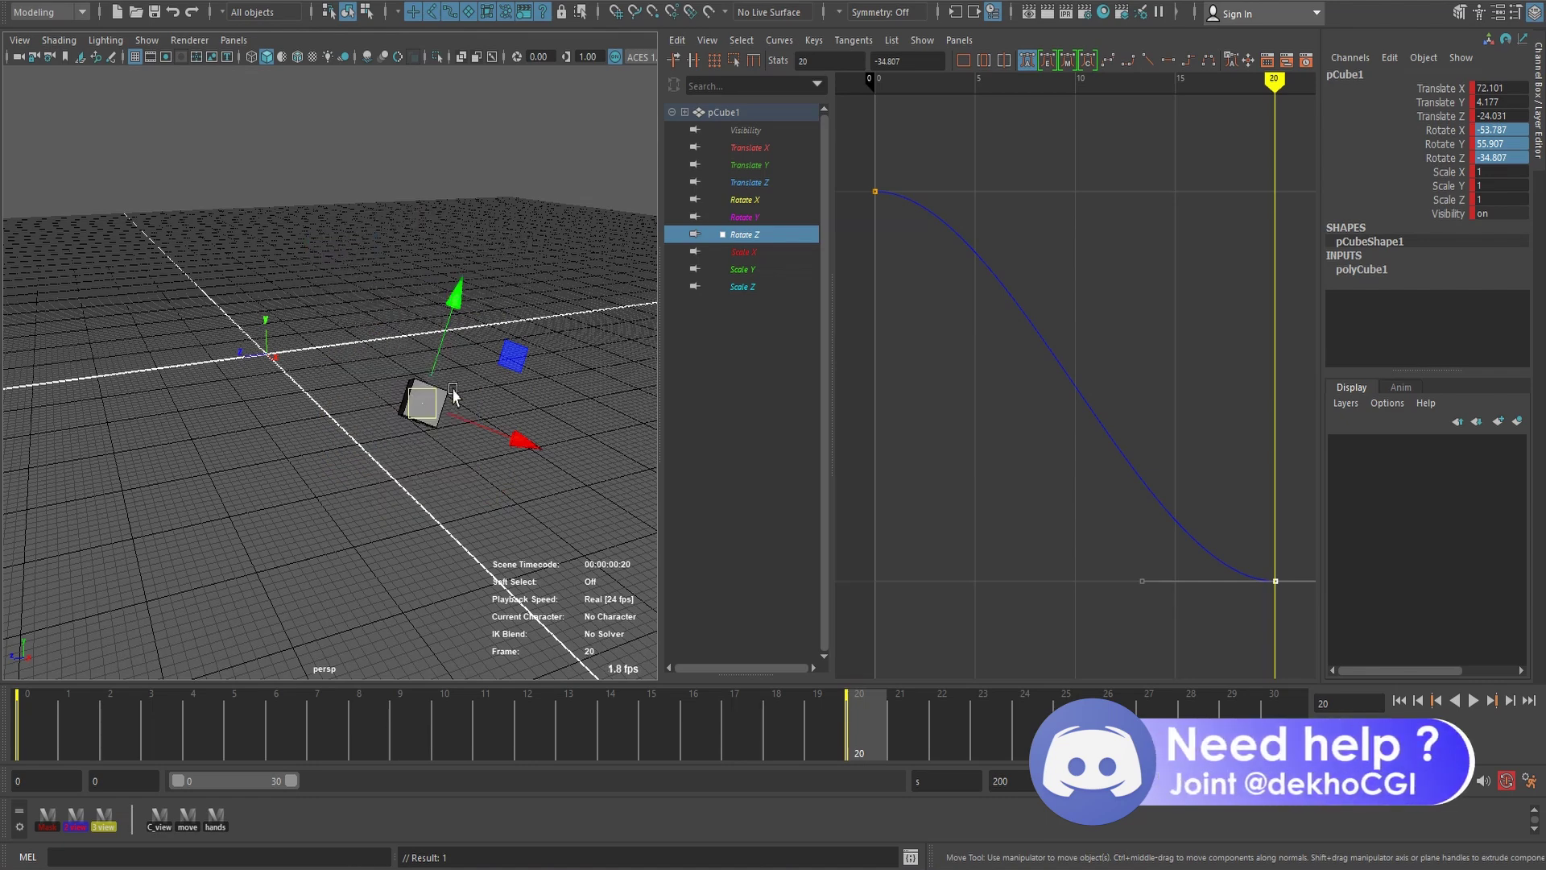
pyautogui.moveTo(432, 417)
pyautogui.mouseDown()
pyautogui.moveTo(199, 246)
pyautogui.moveTo(368, 199)
pyautogui.mouseUp()
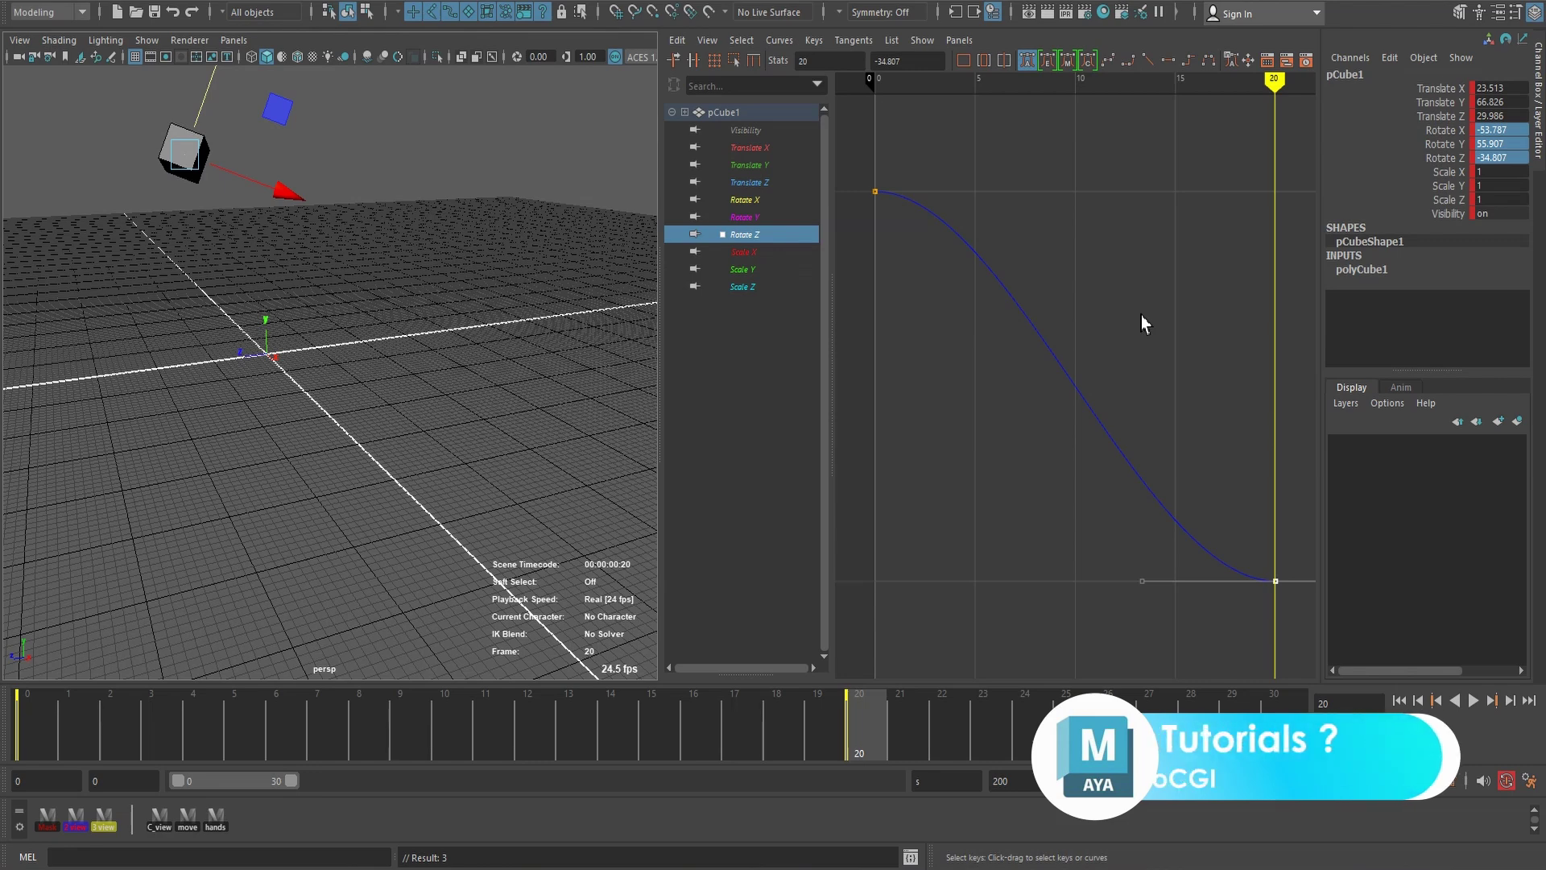
# - Isolate the Translate X curve and adjust its frame-20 key to 13.418
pyautogui.click(765, 150)
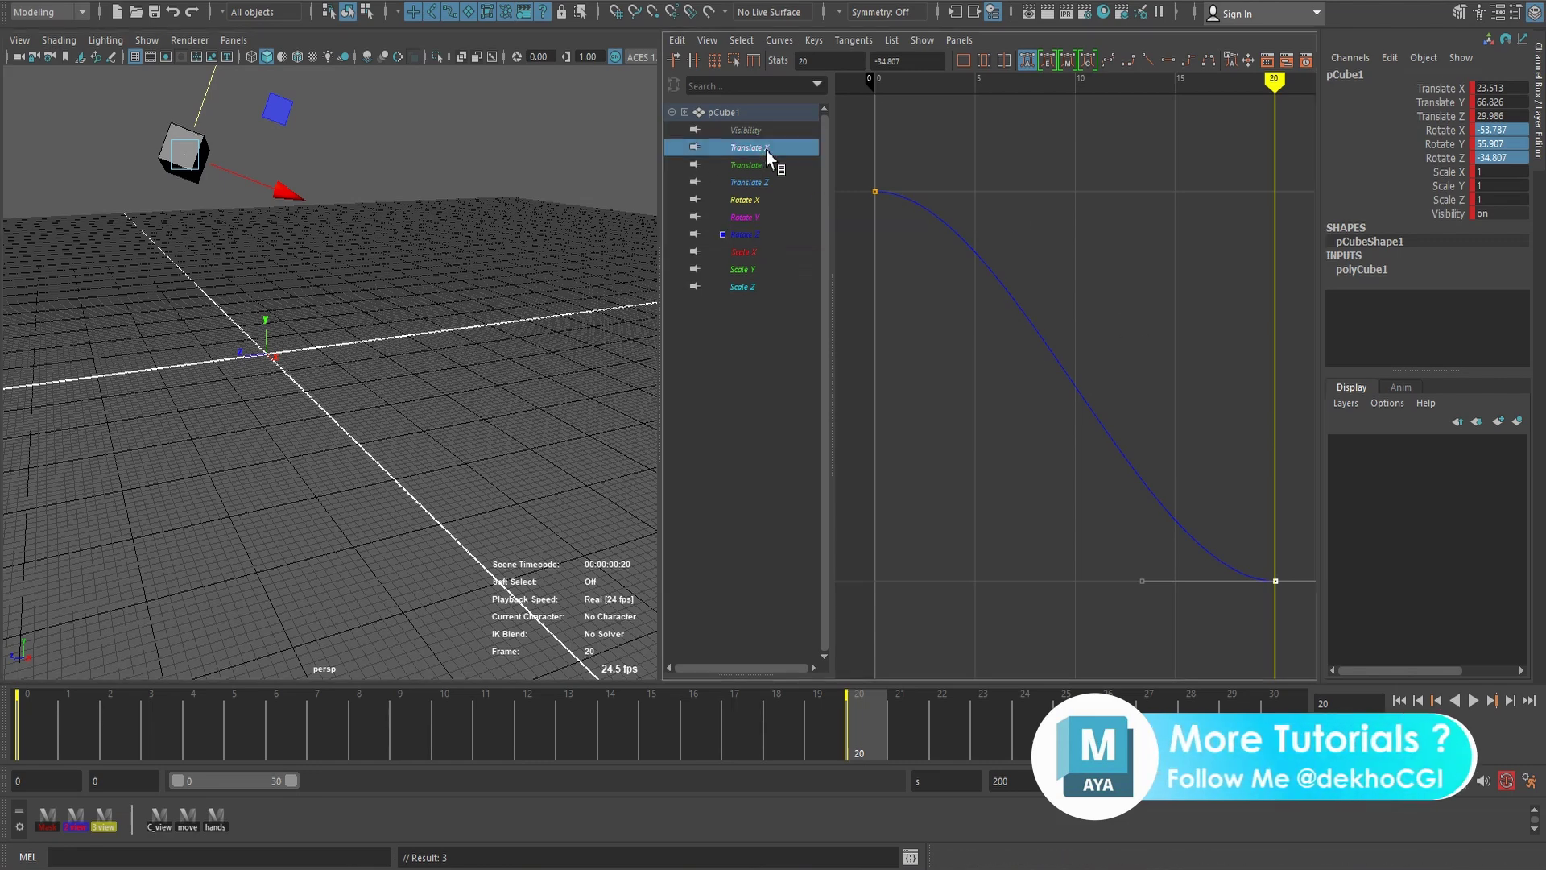
pyautogui.click(1276, 191)
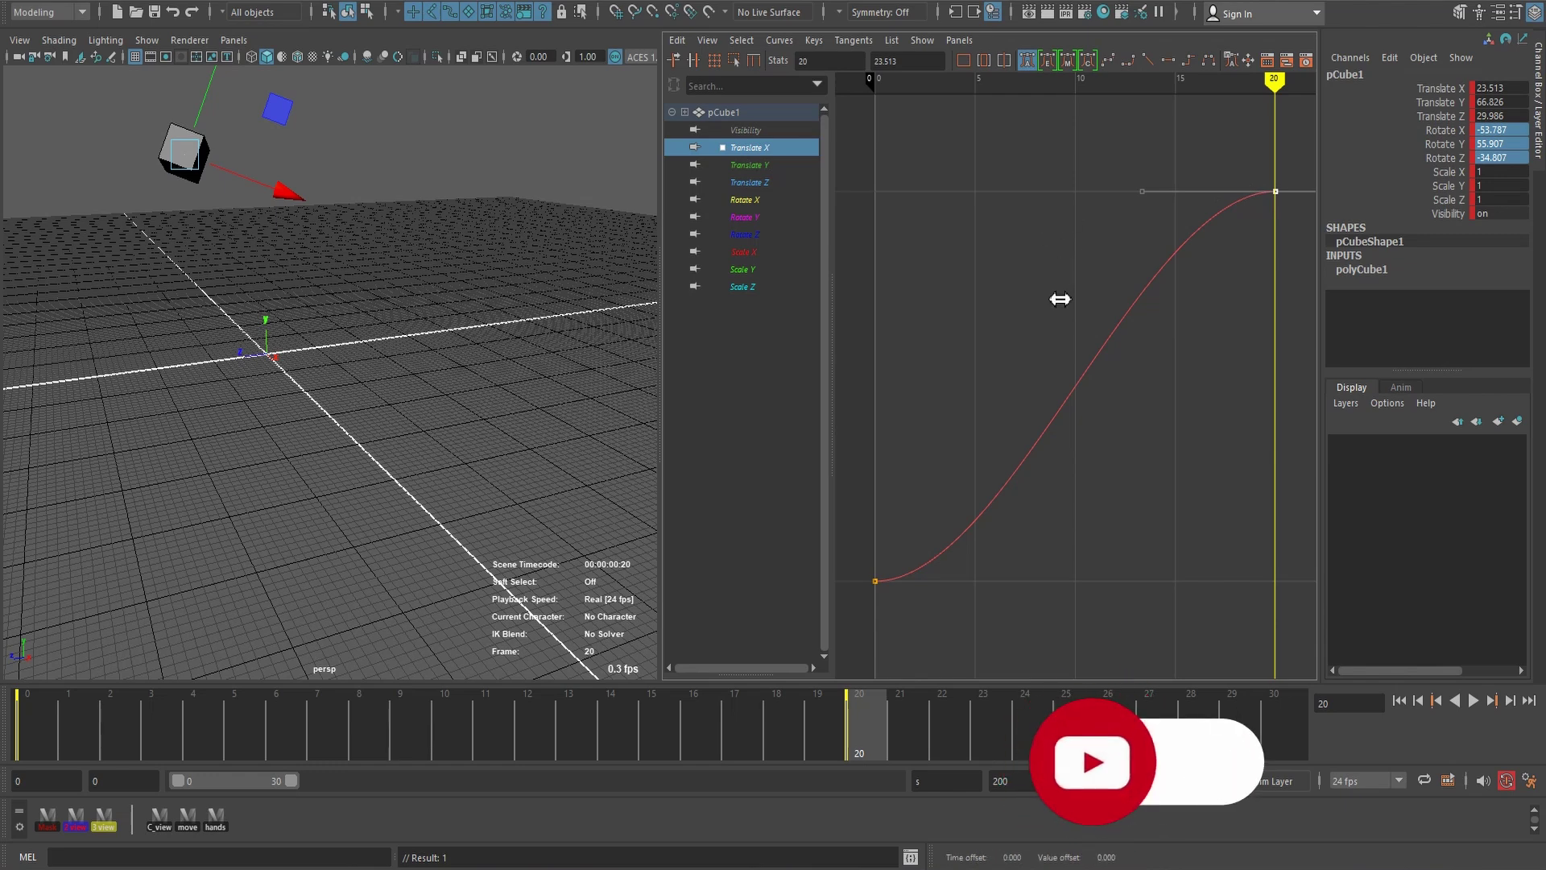
pyautogui.moveTo(1060, 300)
pyautogui.mouseDown(button='middle')
pyautogui.moveTo(1051, 338)
pyautogui.moveTo(1218, 355)
pyautogui.moveTo(1219, 207)
pyautogui.moveTo(1190, 290)
pyautogui.mouseUp(button='middle')
pyautogui.hotkey('ctrl', 'z')
pyautogui.moveTo(1149, 507)
pyautogui.mouseDown(button='middle')
pyautogui.moveTo(1152, 525)
pyautogui.moveTo(1173, 234)
pyautogui.mouseUp(button='middle')
pyautogui.moveTo(564, 354)
pyautogui.keyDown('alt'); pyautogui.mouseDown()
pyautogui.moveTo(423, 330)
pyautogui.moveTo(436, 317)
pyautogui.mouseUp(); pyautogui.keyUp('alt')
pyautogui.moveTo(1064, 264)
pyautogui.mouseDown(button='middle')
pyautogui.moveTo(1033, 304)
pyautogui.moveTo(1032, 156)
pyautogui.moveTo(1028, 473)
pyautogui.moveTo(1028, 282)
pyautogui.moveTo(1028, 442)
pyautogui.mouseUp(button='middle')
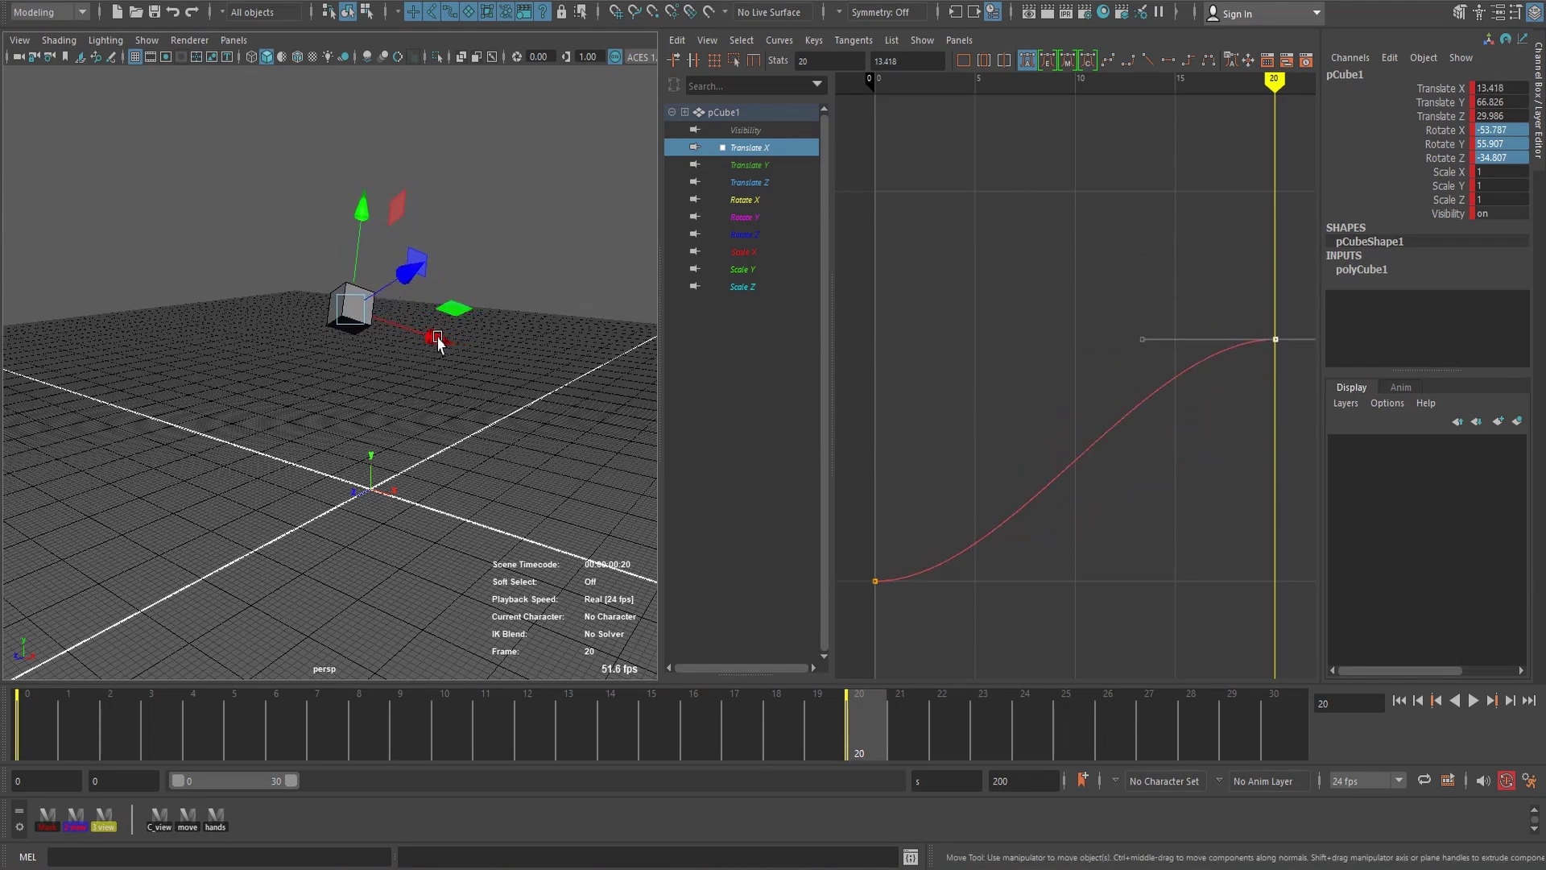
# - Undo the last key edit and lower the frame-20 Translate X key to 11.981
pyautogui.keyDown('alt'); pyautogui.moveTo(491, 355); pyautogui.dragTo(415, 363); pyautogui.keyUp('alt')
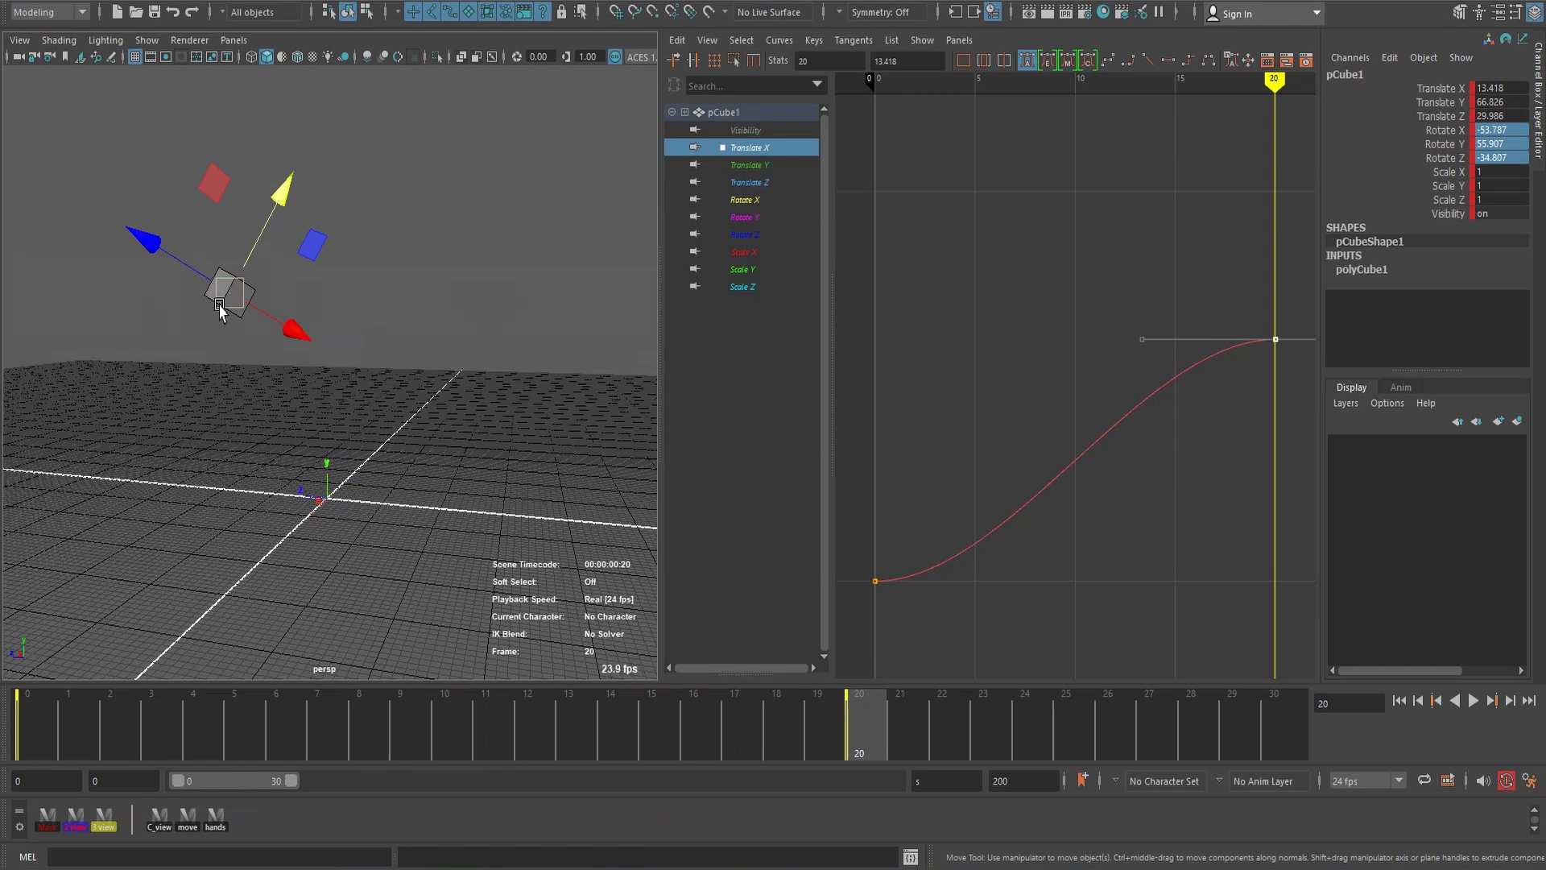
pyautogui.hotkey('ctrl', 'z')
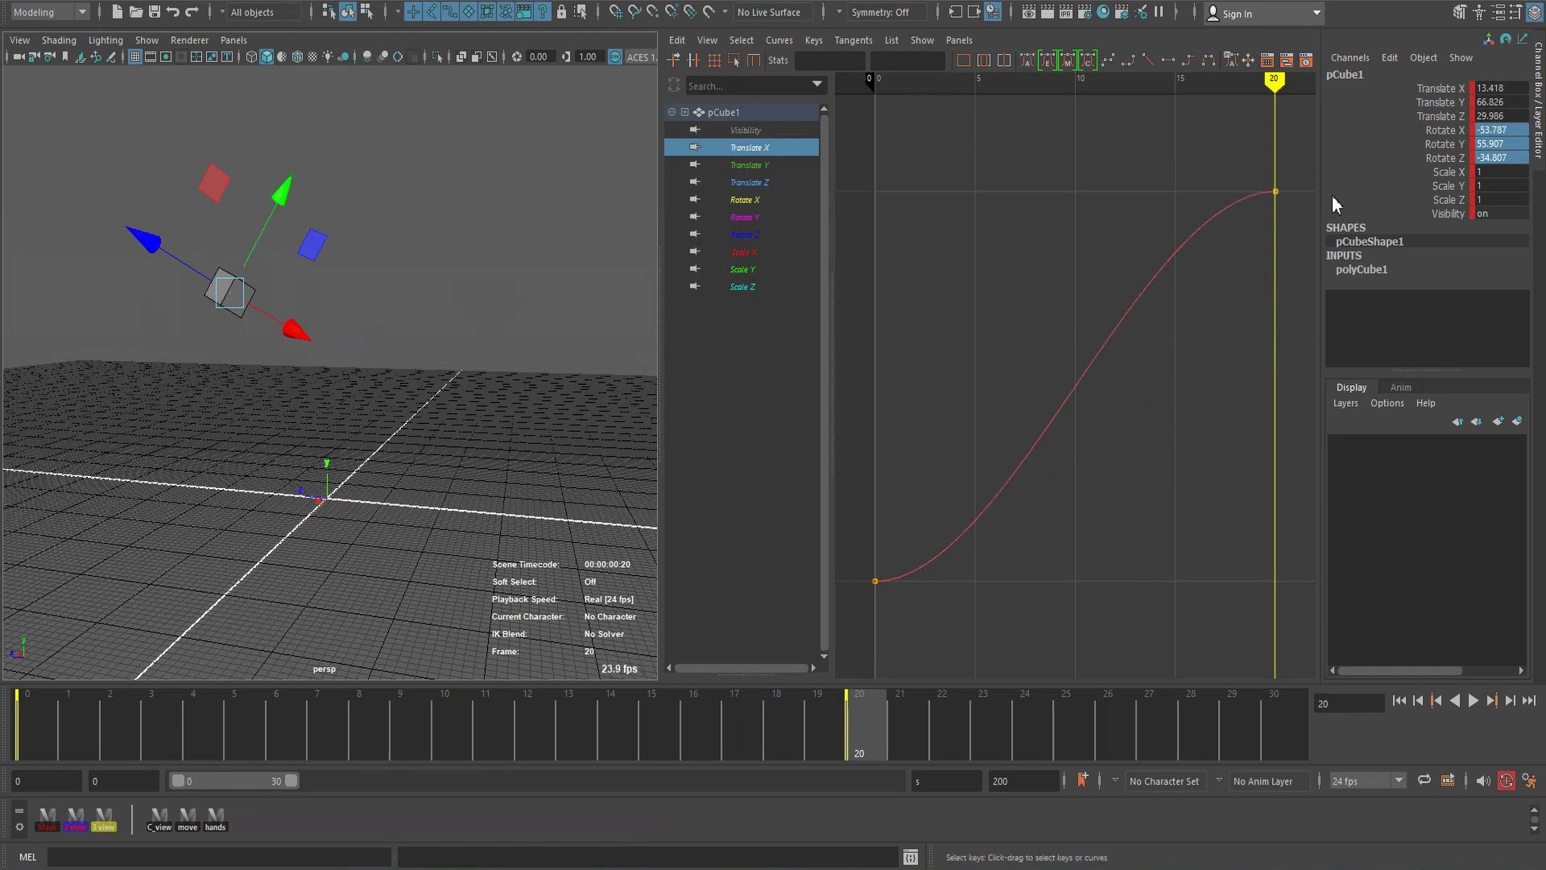
pyautogui.click(1275, 191)
pyautogui.keyDown('shift'); pyautogui.moveTo(1110, 282); pyautogui.dragTo(1131, 250, button='middle'); pyautogui.keyUp('shift')
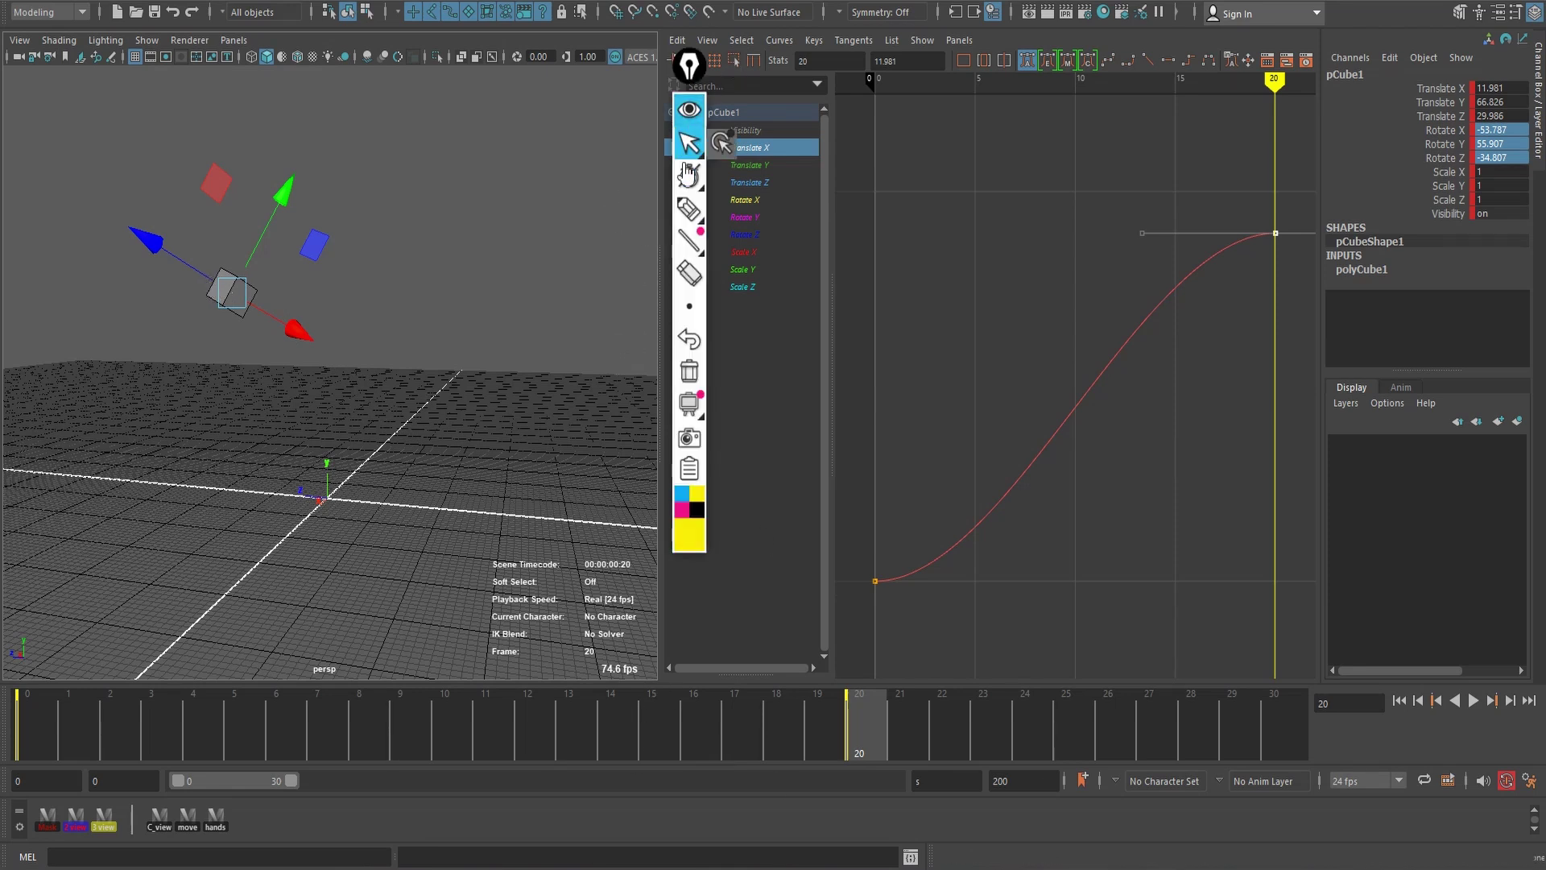
pyautogui.click(689, 209)
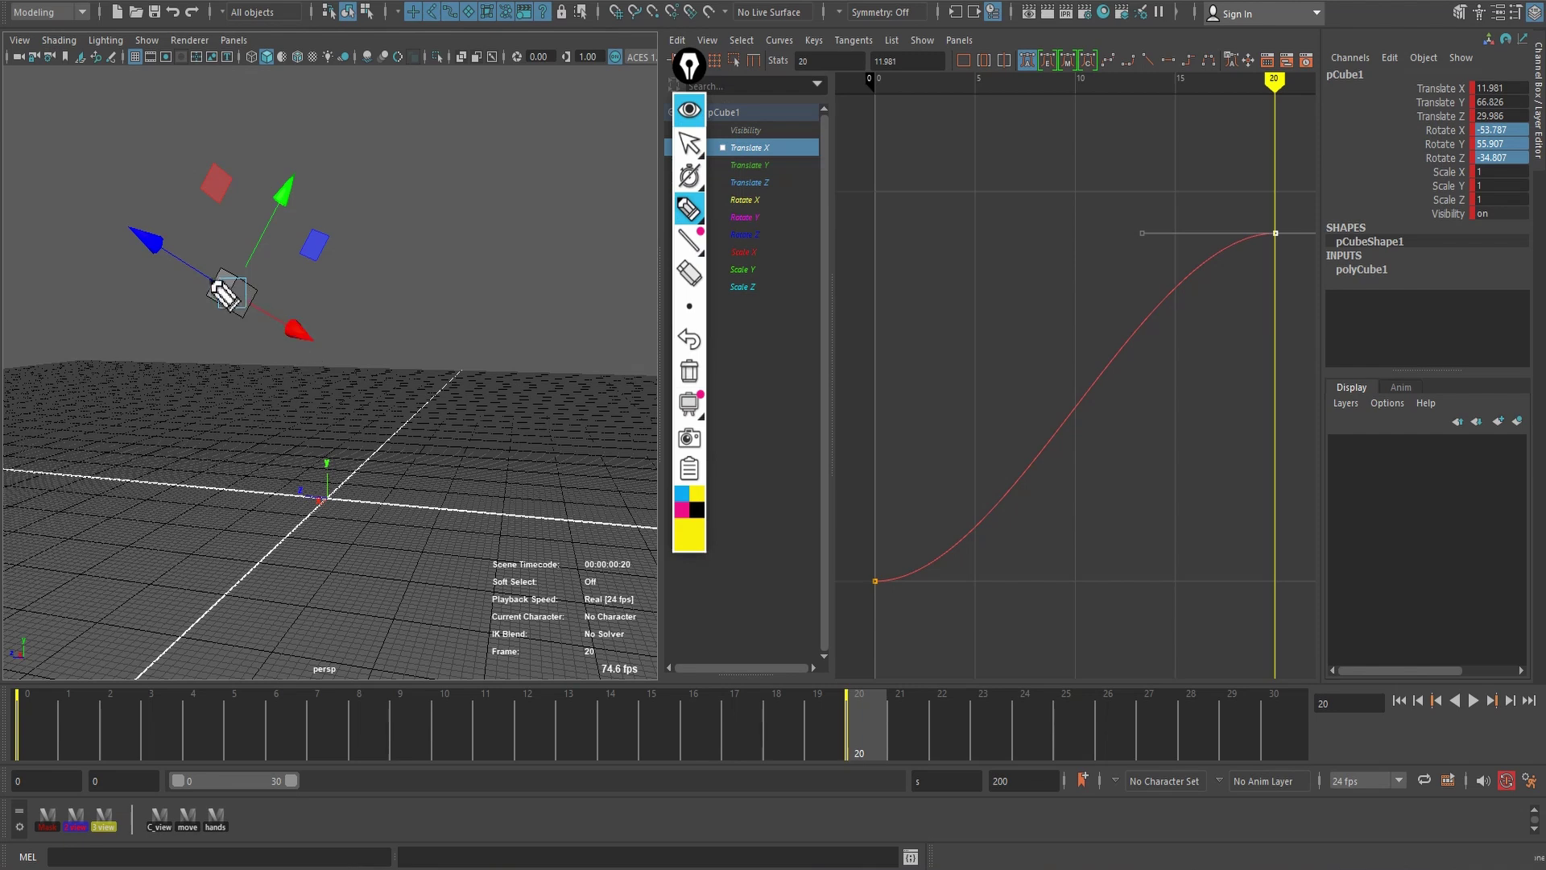
pyautogui.click(202, 255)
pyautogui.moveTo(196, 272); pyautogui.dragTo(385, 334)
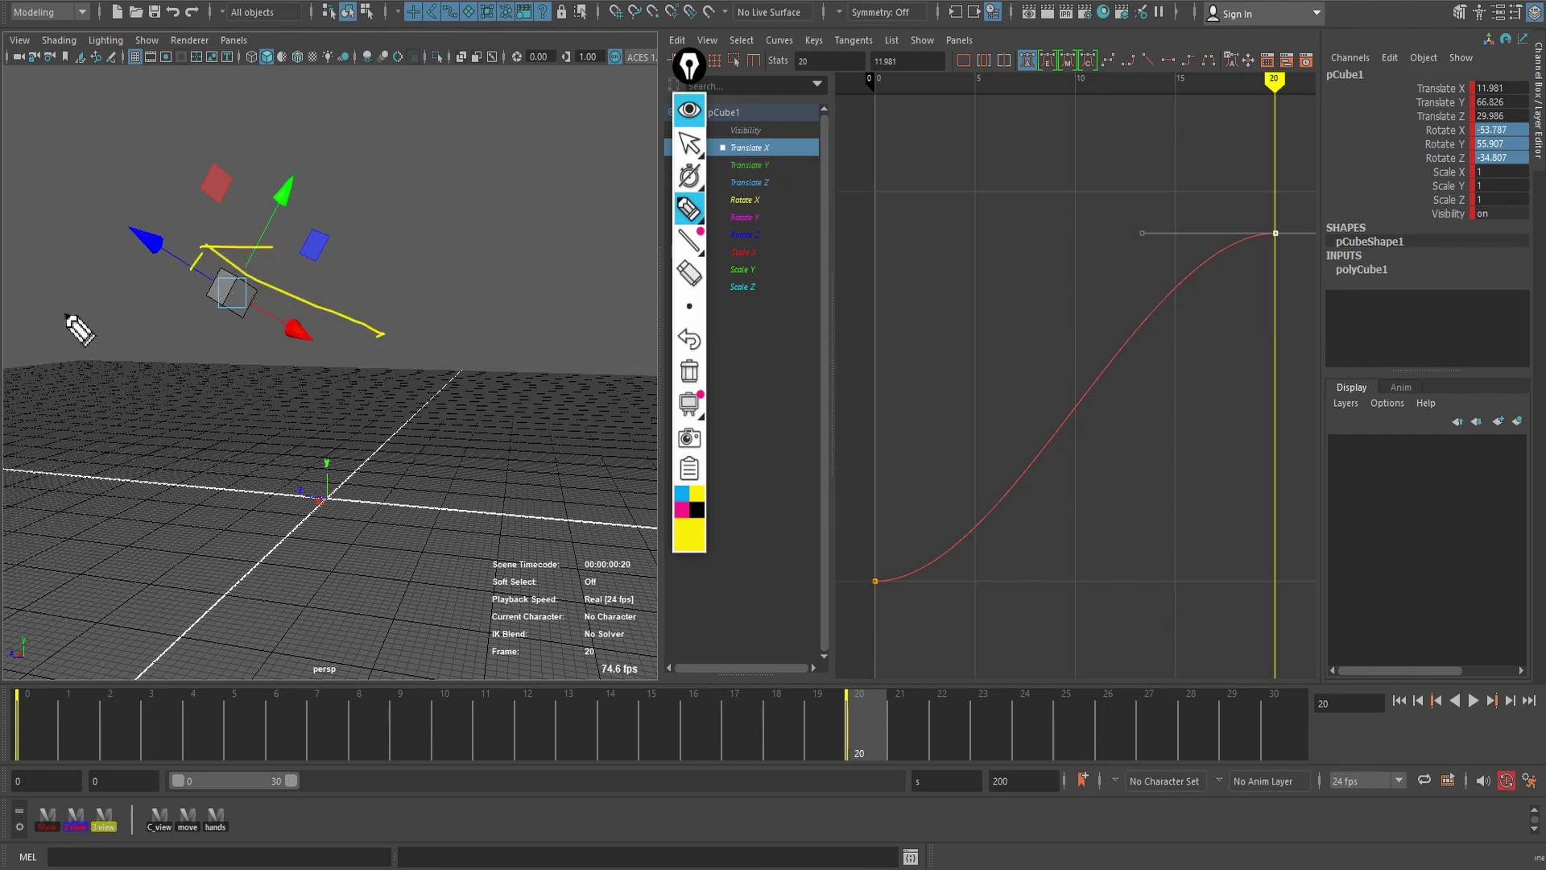
pyautogui.moveTo(60, 312)
pyautogui.mouseDown()
pyautogui.moveTo(391, 313)
pyautogui.moveTo(386, 325)
pyautogui.mouseUp()
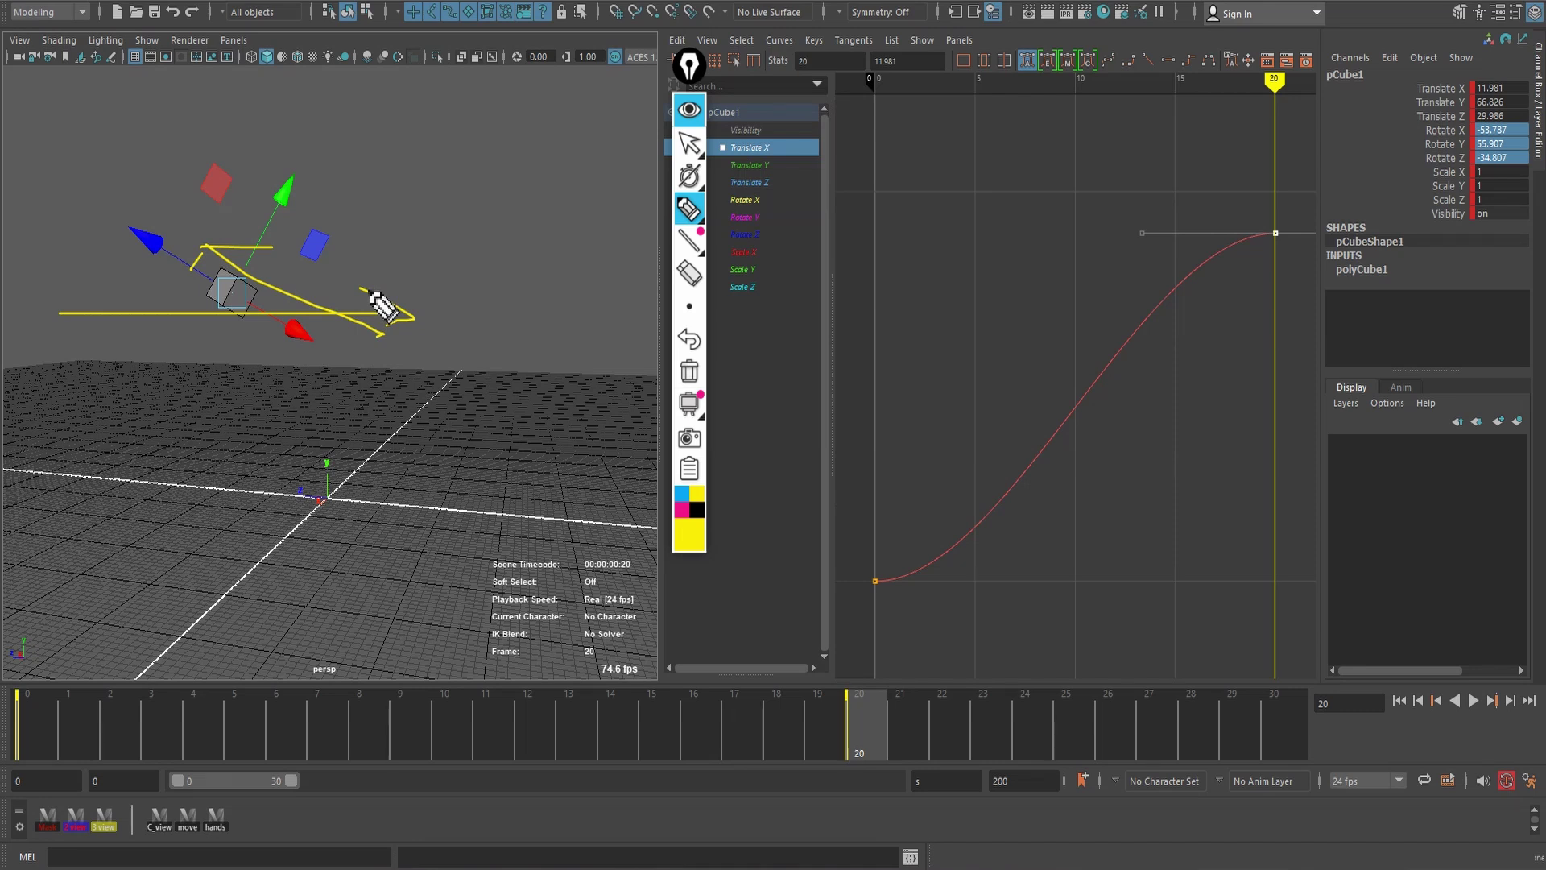
pyautogui.moveTo(372, 292); pyautogui.dragTo(413, 316)
pyautogui.click(690, 146)
pyautogui.click(697, 380)
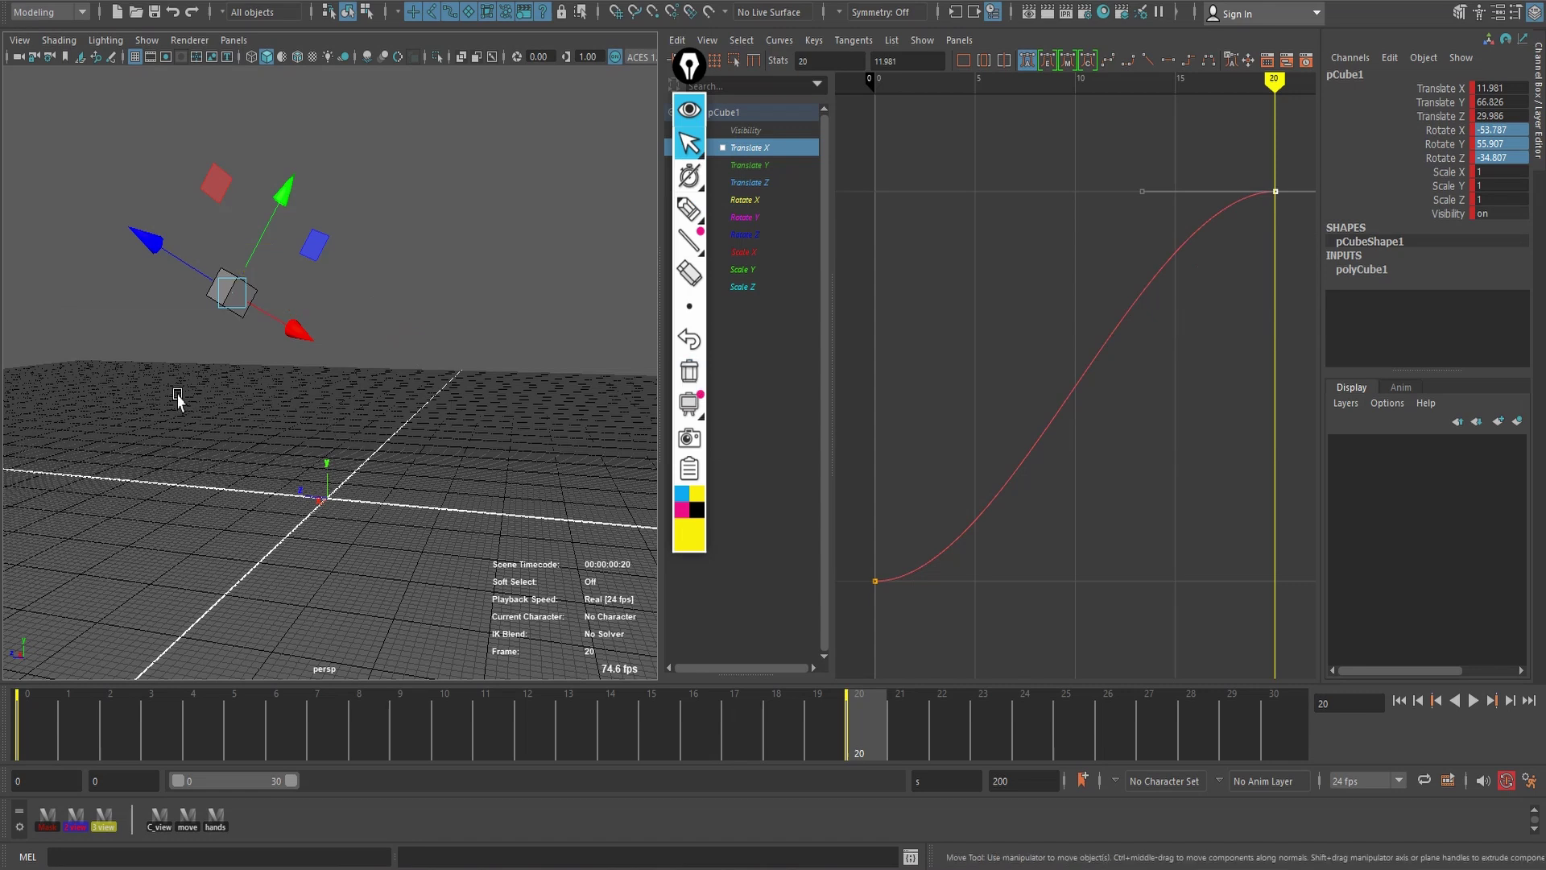
# - Reselect the cube and switch the move manipulator to Object axes
pyautogui.click(418, 211)
pyautogui.click(244, 319)
pyautogui.moveTo(435, 207); pyautogui.dragTo(368, 205)
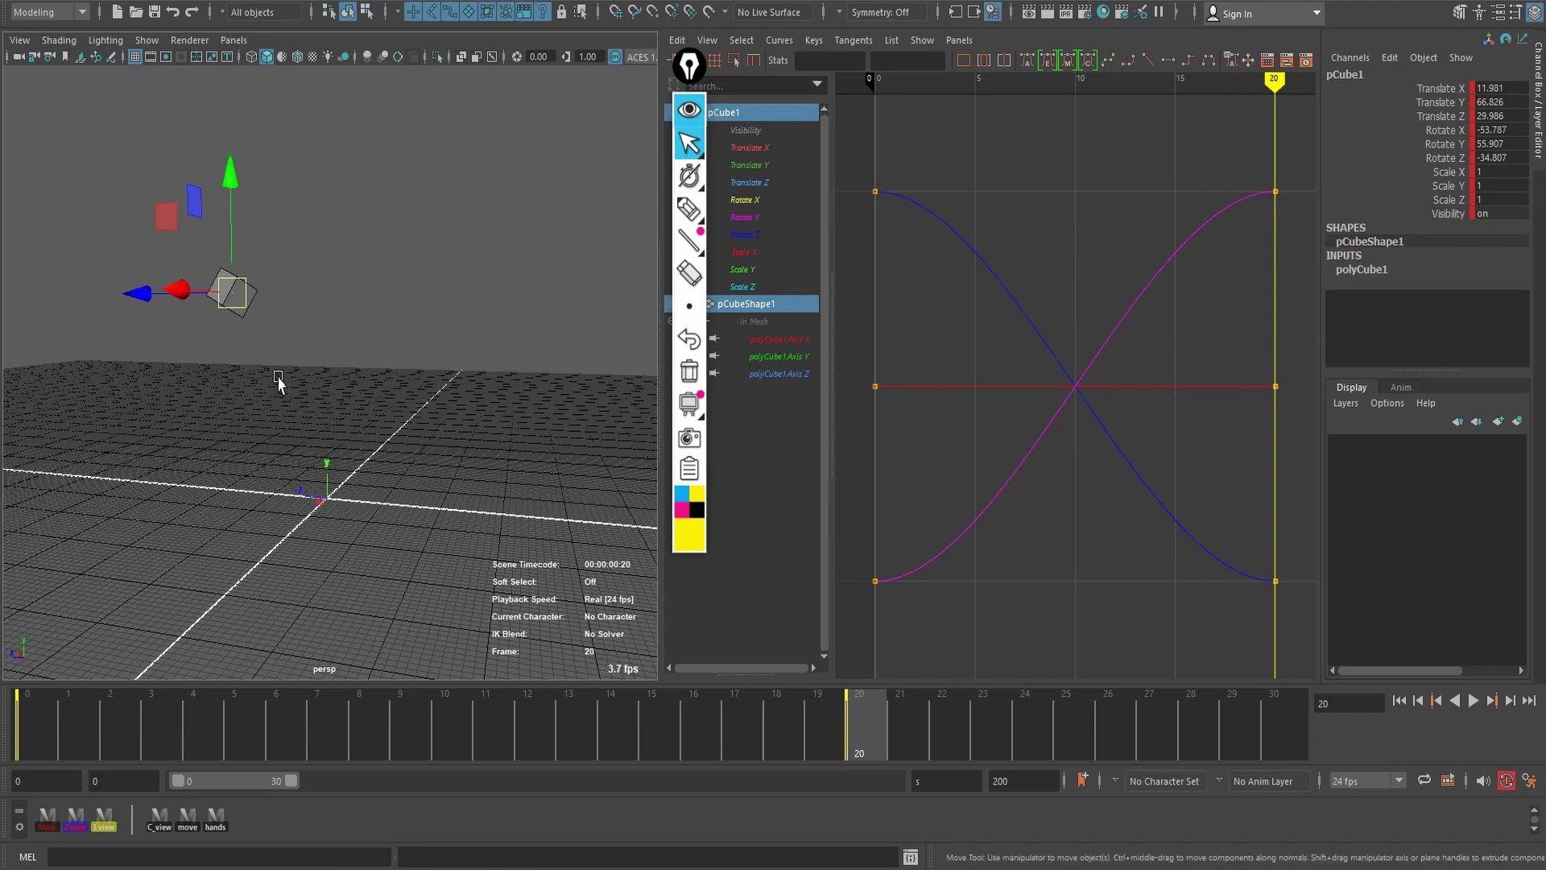
pyautogui.moveTo(282, 383)
pyautogui.keyDown('alt'); pyautogui.mouseDown()
pyautogui.moveTo(317, 438)
pyautogui.moveTo(265, 453)
pyautogui.mouseUp(); pyautogui.keyUp('alt')
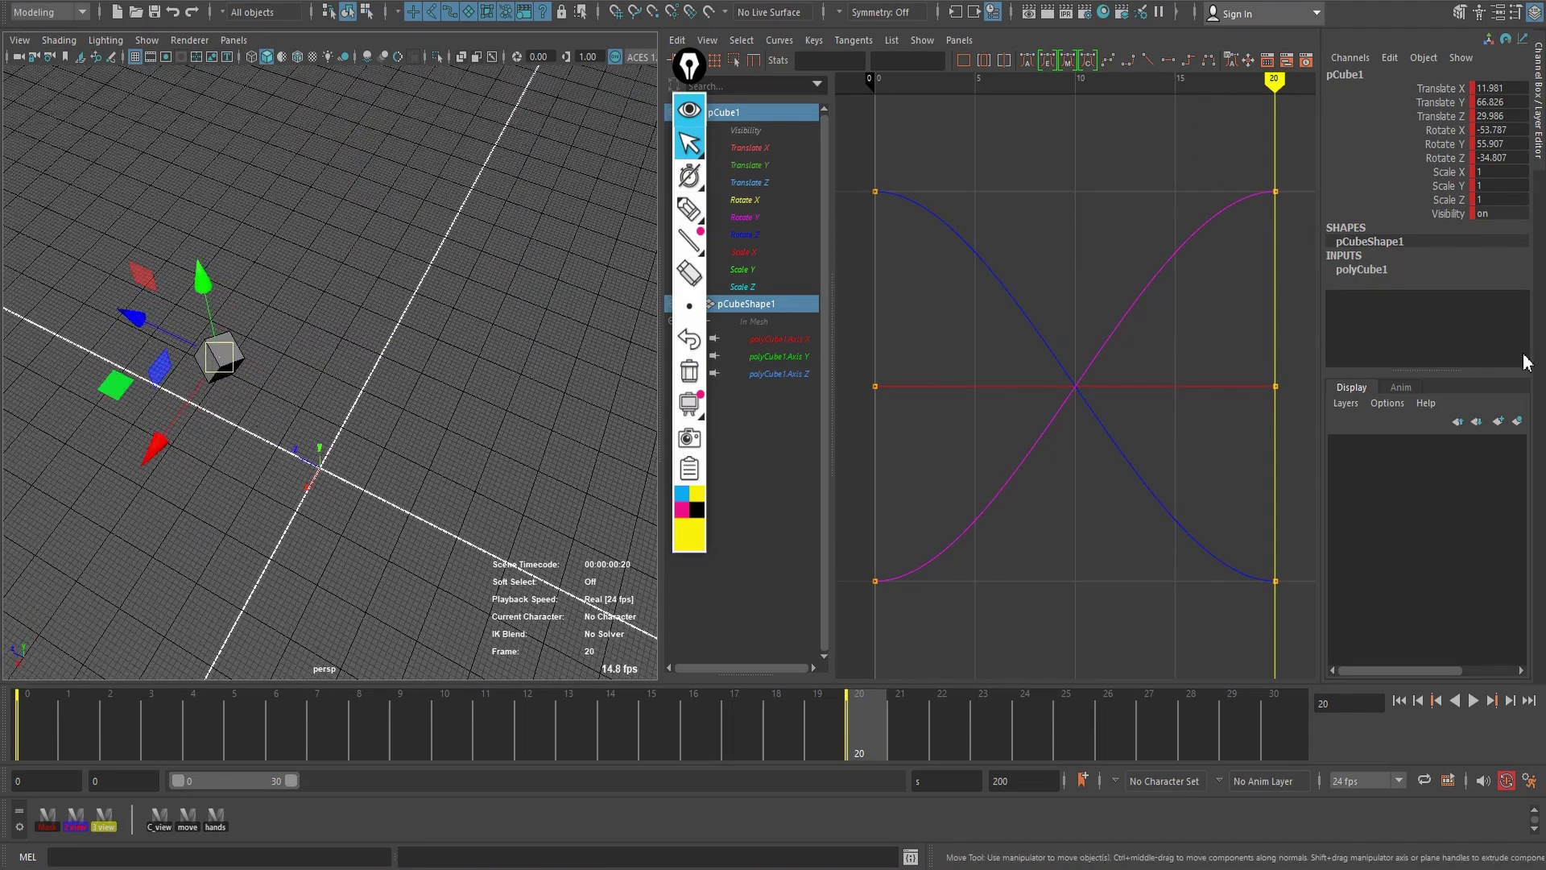
# - Isolate the Translate X curve and drag its frame-20 key down to 3.423
pyautogui.click(792, 150)
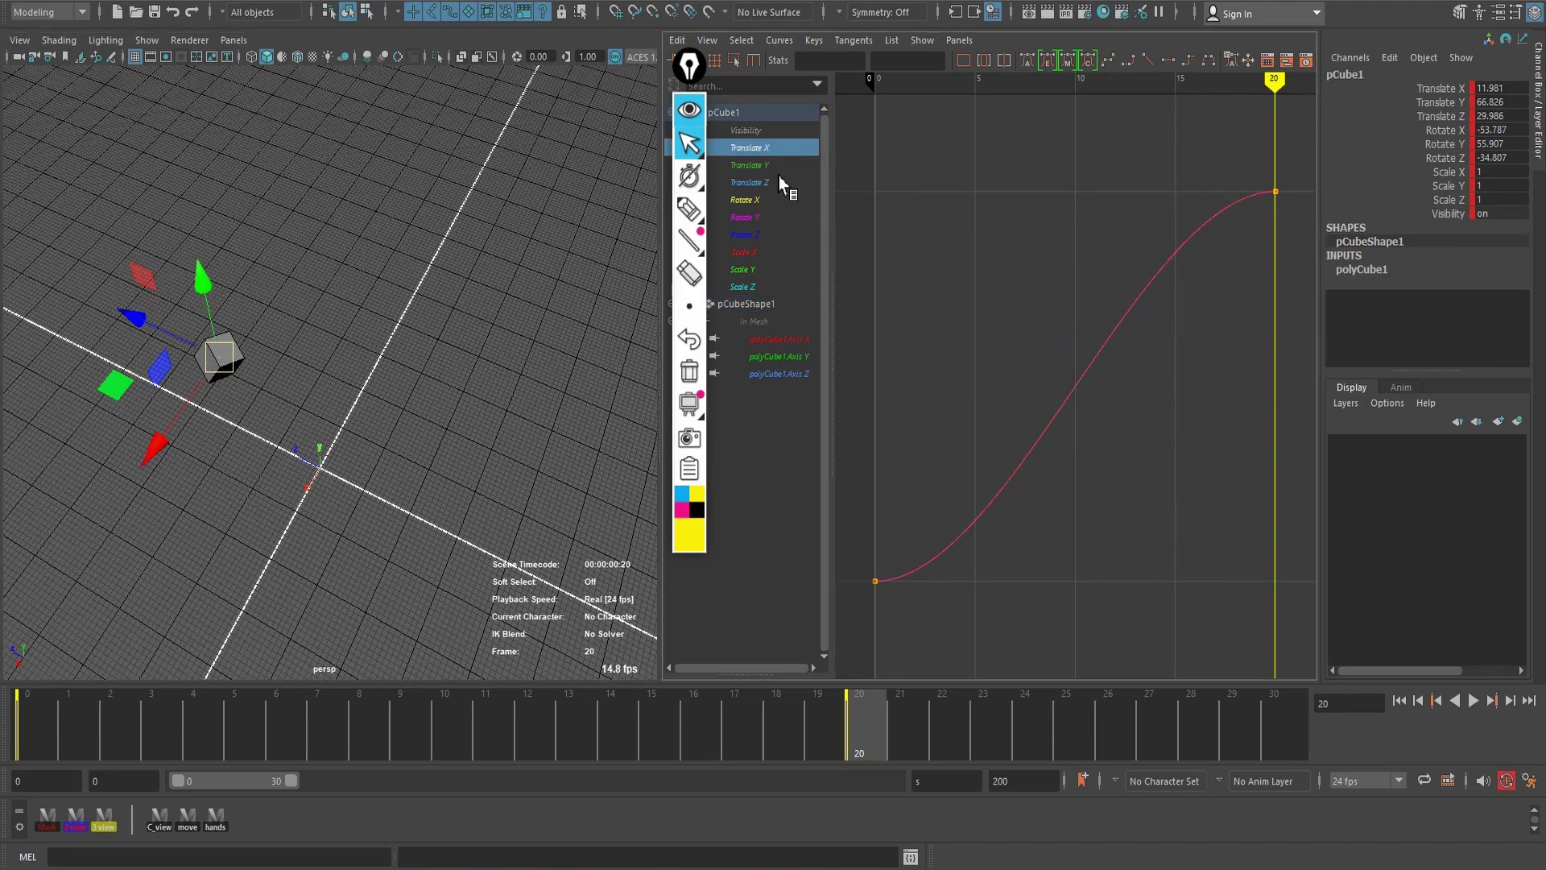
pyautogui.moveTo(1189, 167); pyautogui.dragTo(1275, 253)
pyautogui.moveTo(960, 222)
pyautogui.keyDown('shift'); pyautogui.mouseDown(button='middle')
pyautogui.moveTo(956, 439)
pyautogui.moveTo(997, 228)
pyautogui.moveTo(942, 510)
pyautogui.moveTo(963, 563)
pyautogui.moveTo(974, 417)
pyautogui.moveTo(890, 576)
pyautogui.moveTo(935, 349)
pyautogui.moveTo(916, 586)
pyautogui.moveTo(963, 307)
pyautogui.moveTo(928, 518)
pyautogui.mouseUp(button='middle'); pyautogui.keyUp('shift')
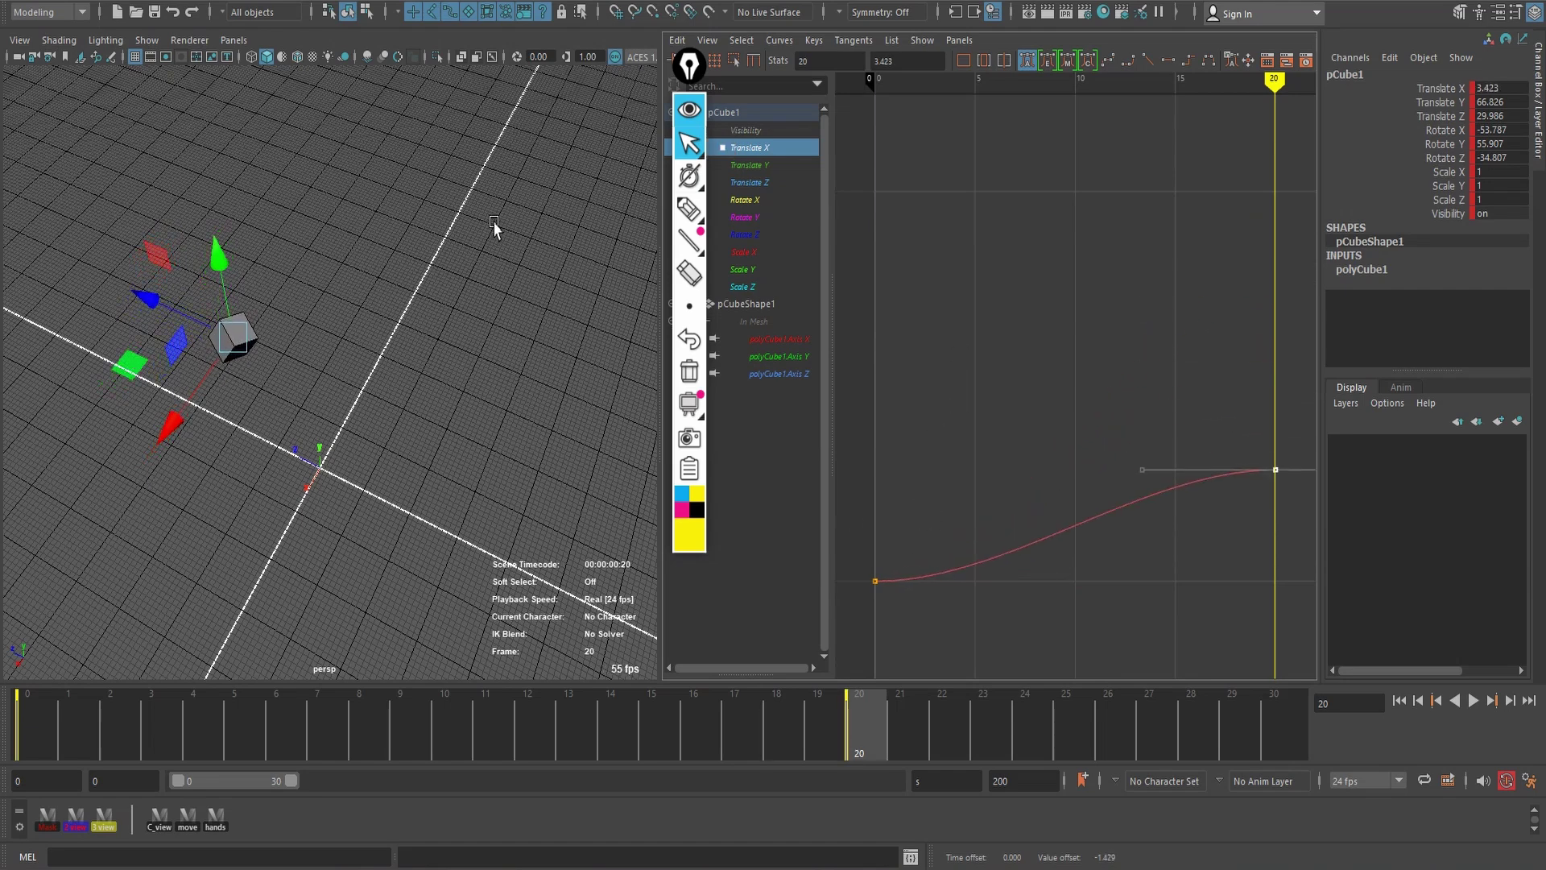
pyautogui.click(689, 209)
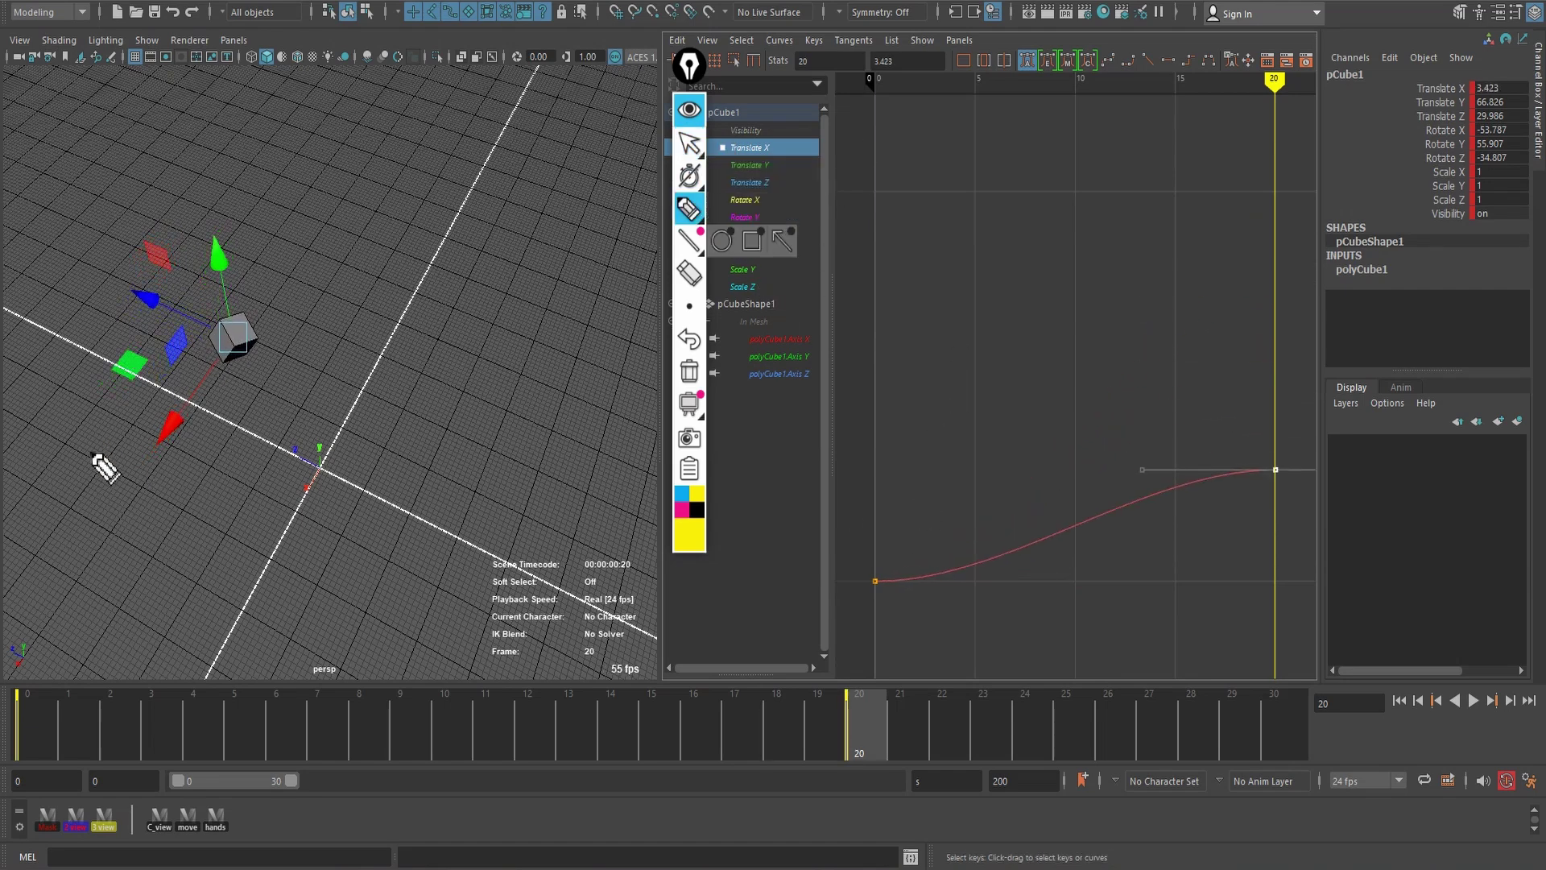
pyautogui.moveTo(133, 471)
pyautogui.mouseDown()
pyautogui.moveTo(319, 226)
pyautogui.moveTo(192, 549)
pyautogui.mouseUp()
pyautogui.moveTo(201, 475); pyautogui.dragTo(246, 561)
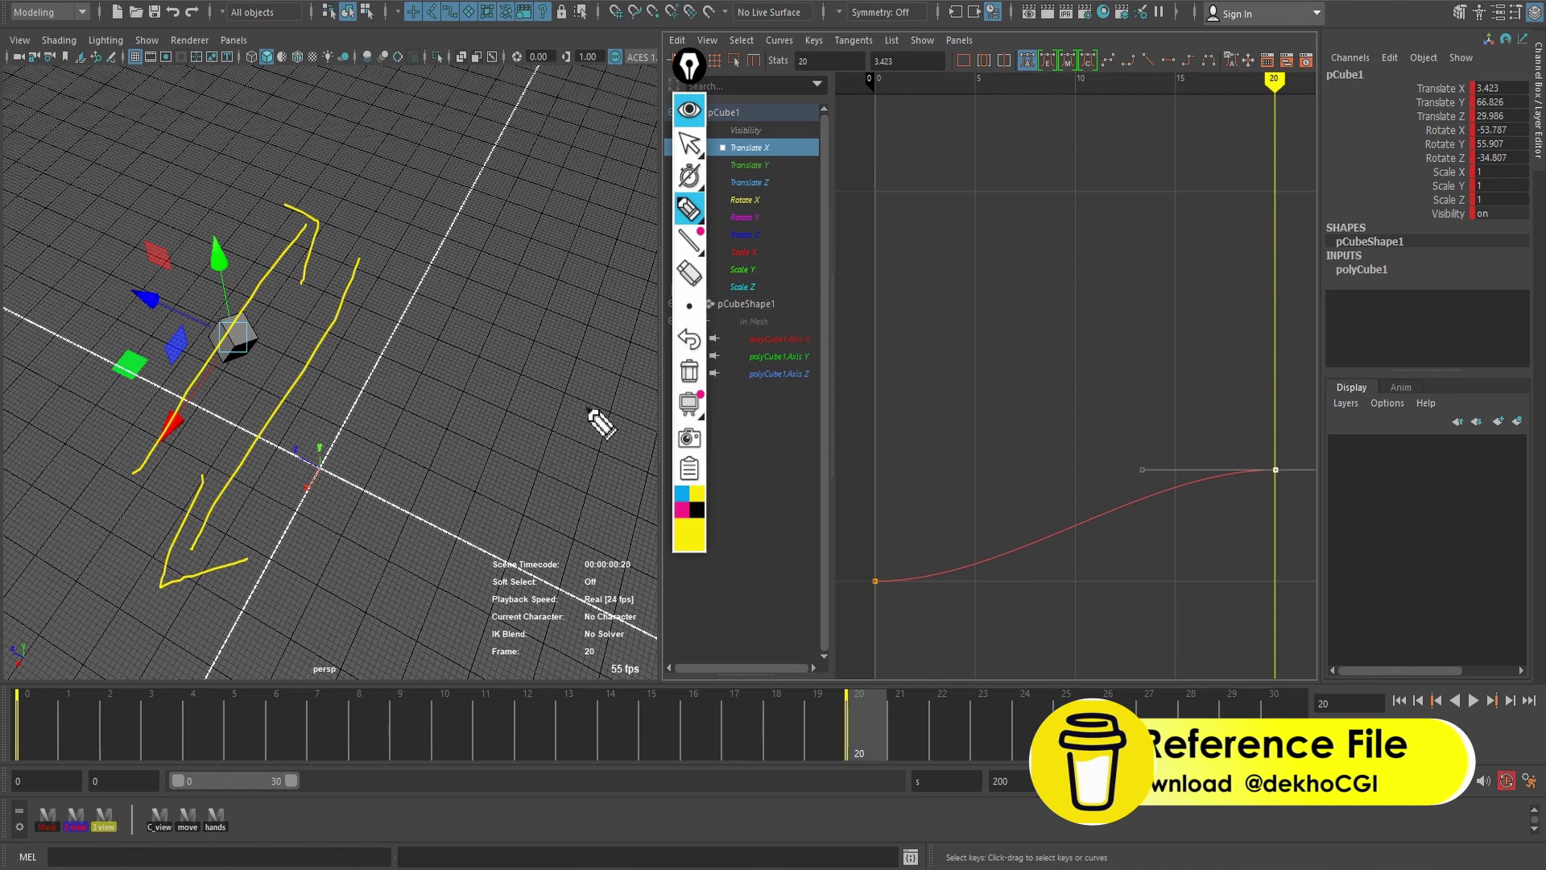
pyautogui.click(689, 142)
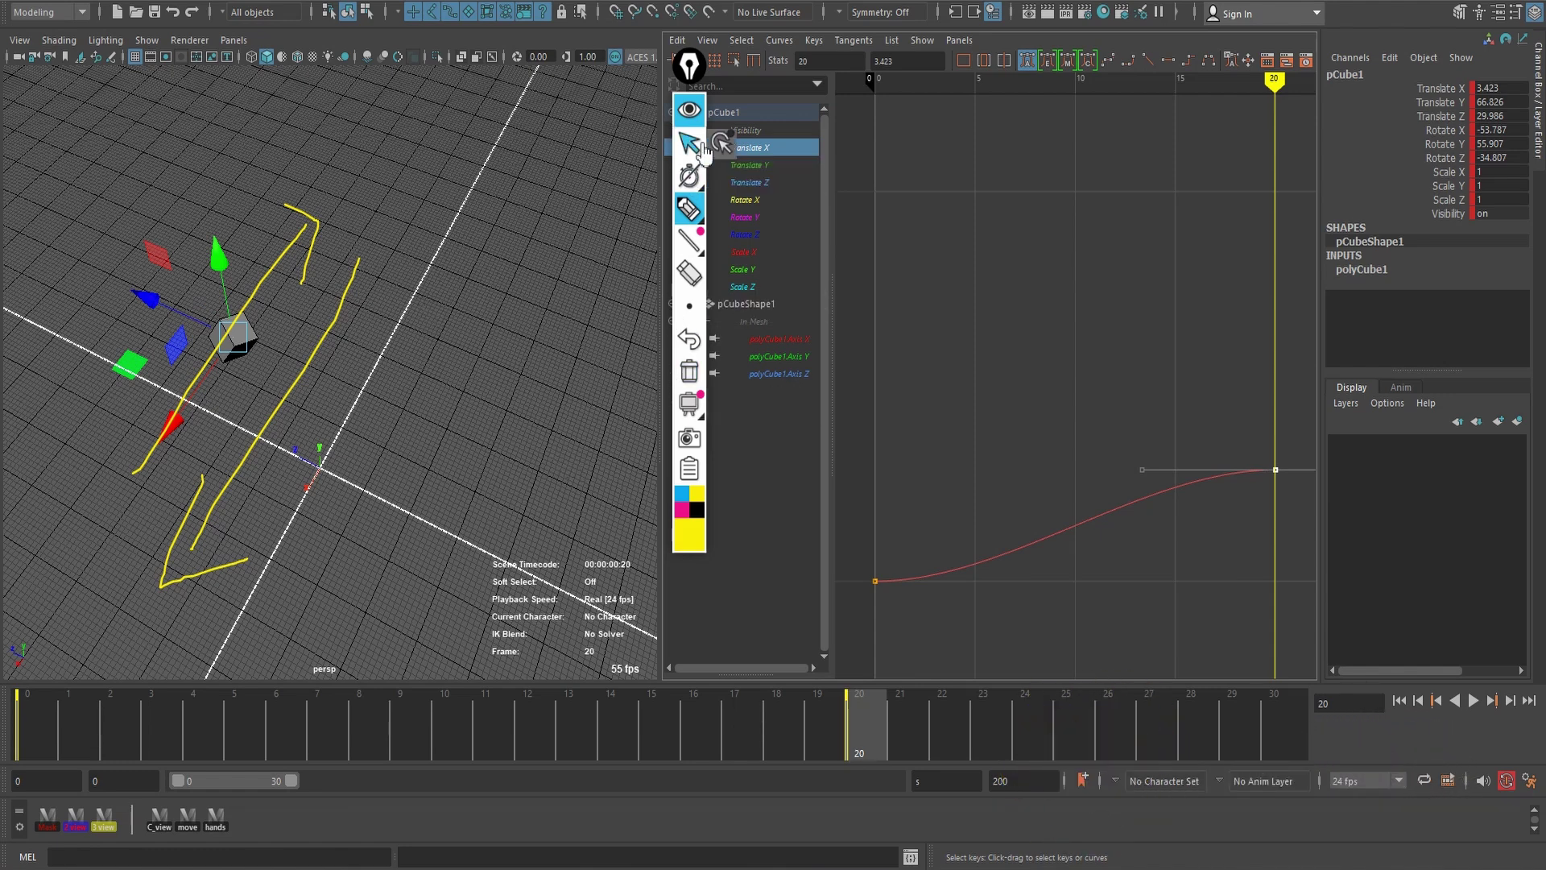
pyautogui.click(690, 382)
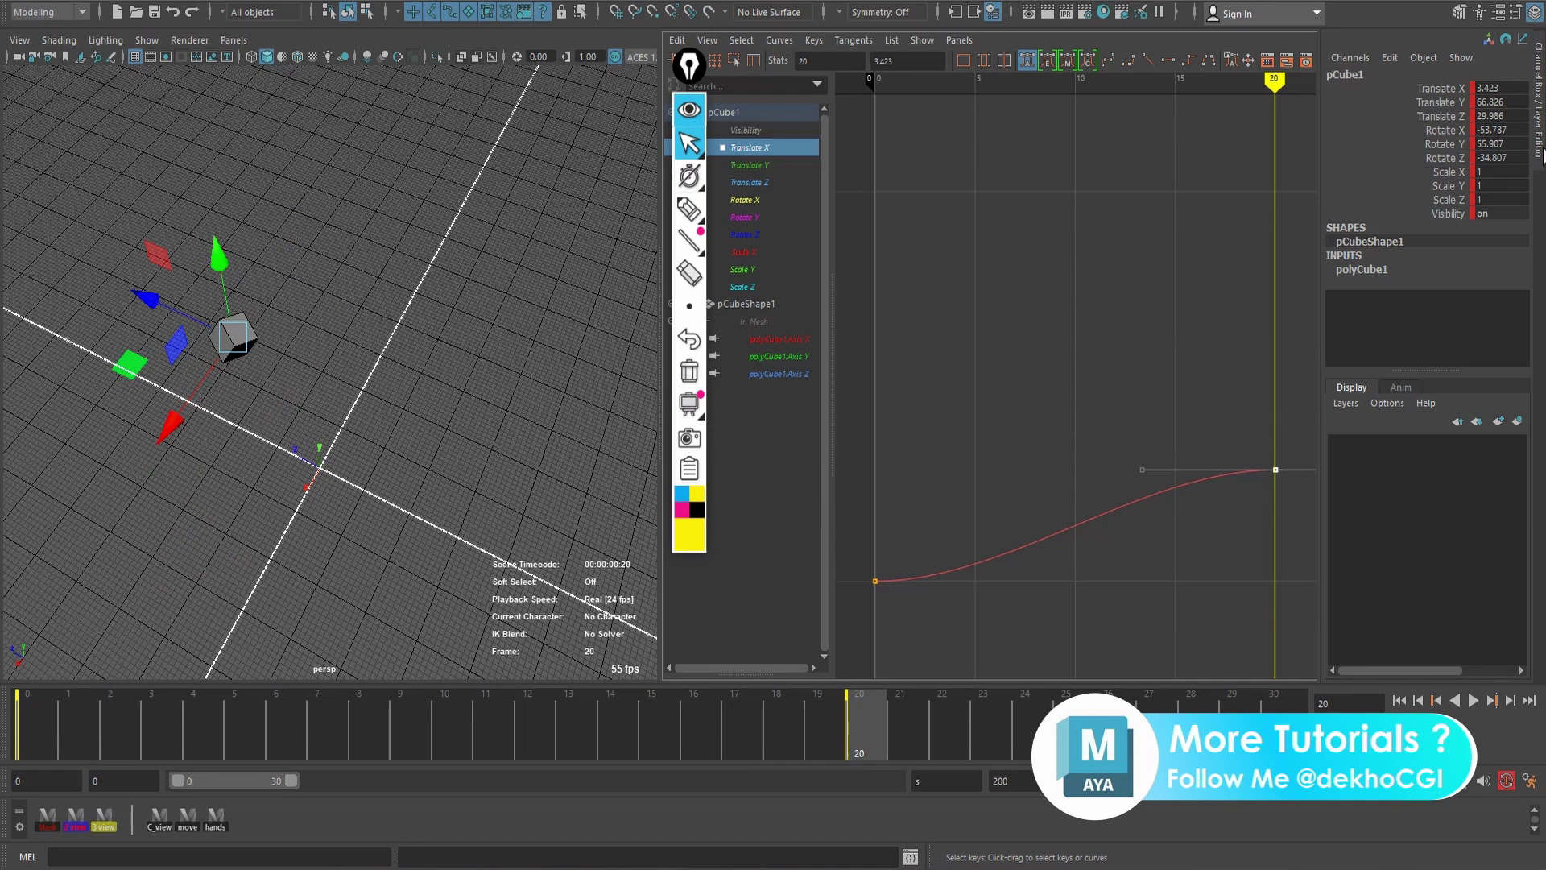
# - Select the Translate X, Y and Z channels, move the cube, then undo the move
pyautogui.moveTo(1499, 88); pyautogui.dragTo(1511, 118)
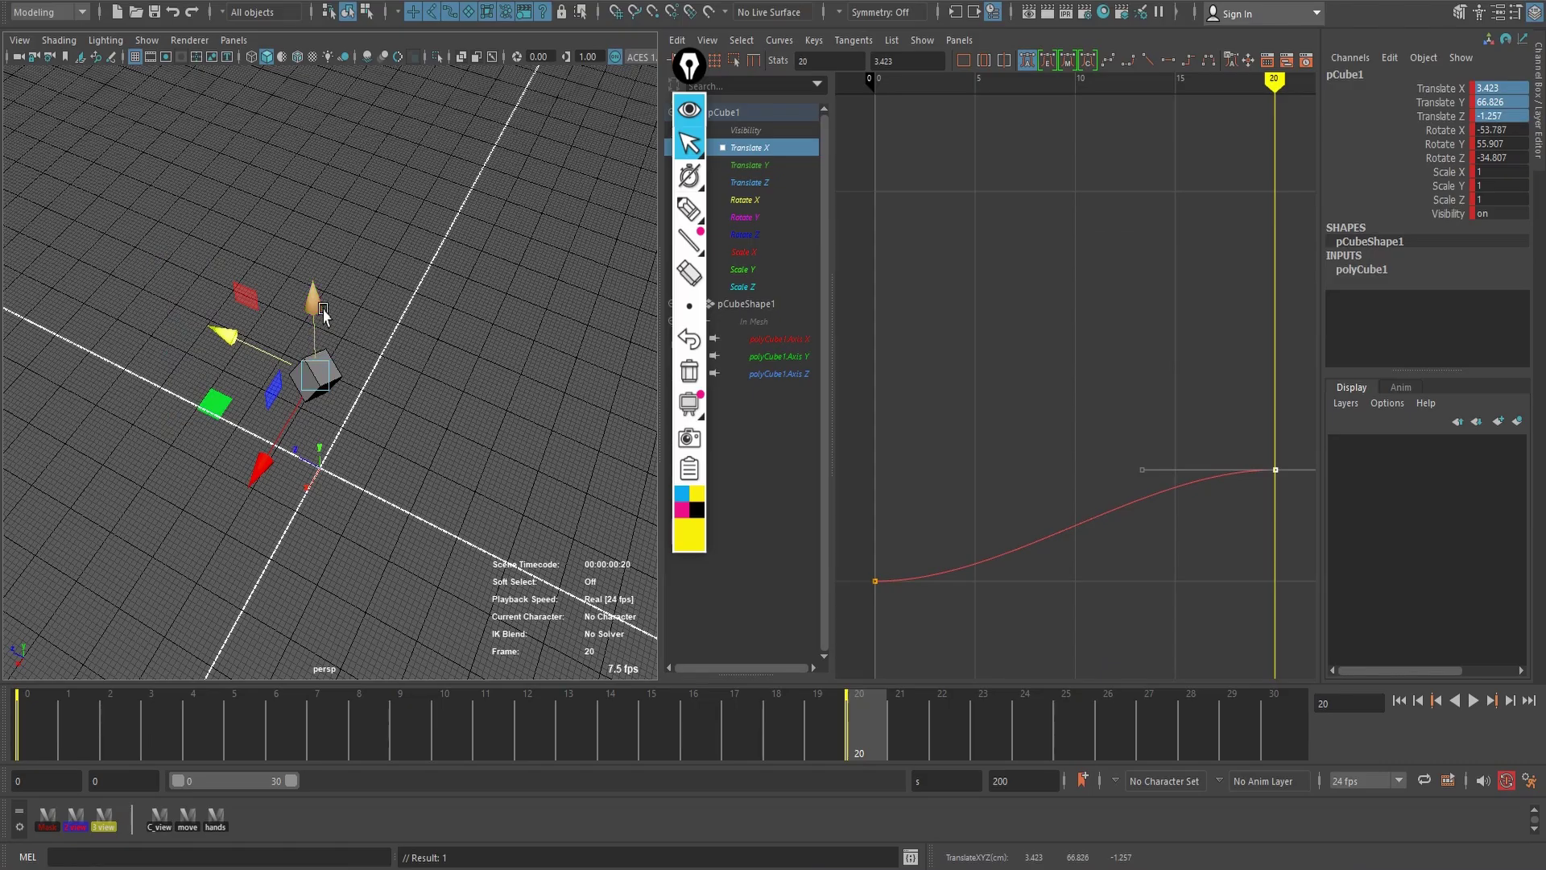
pyautogui.moveTo(324, 314); pyautogui.dragTo(325, 298)
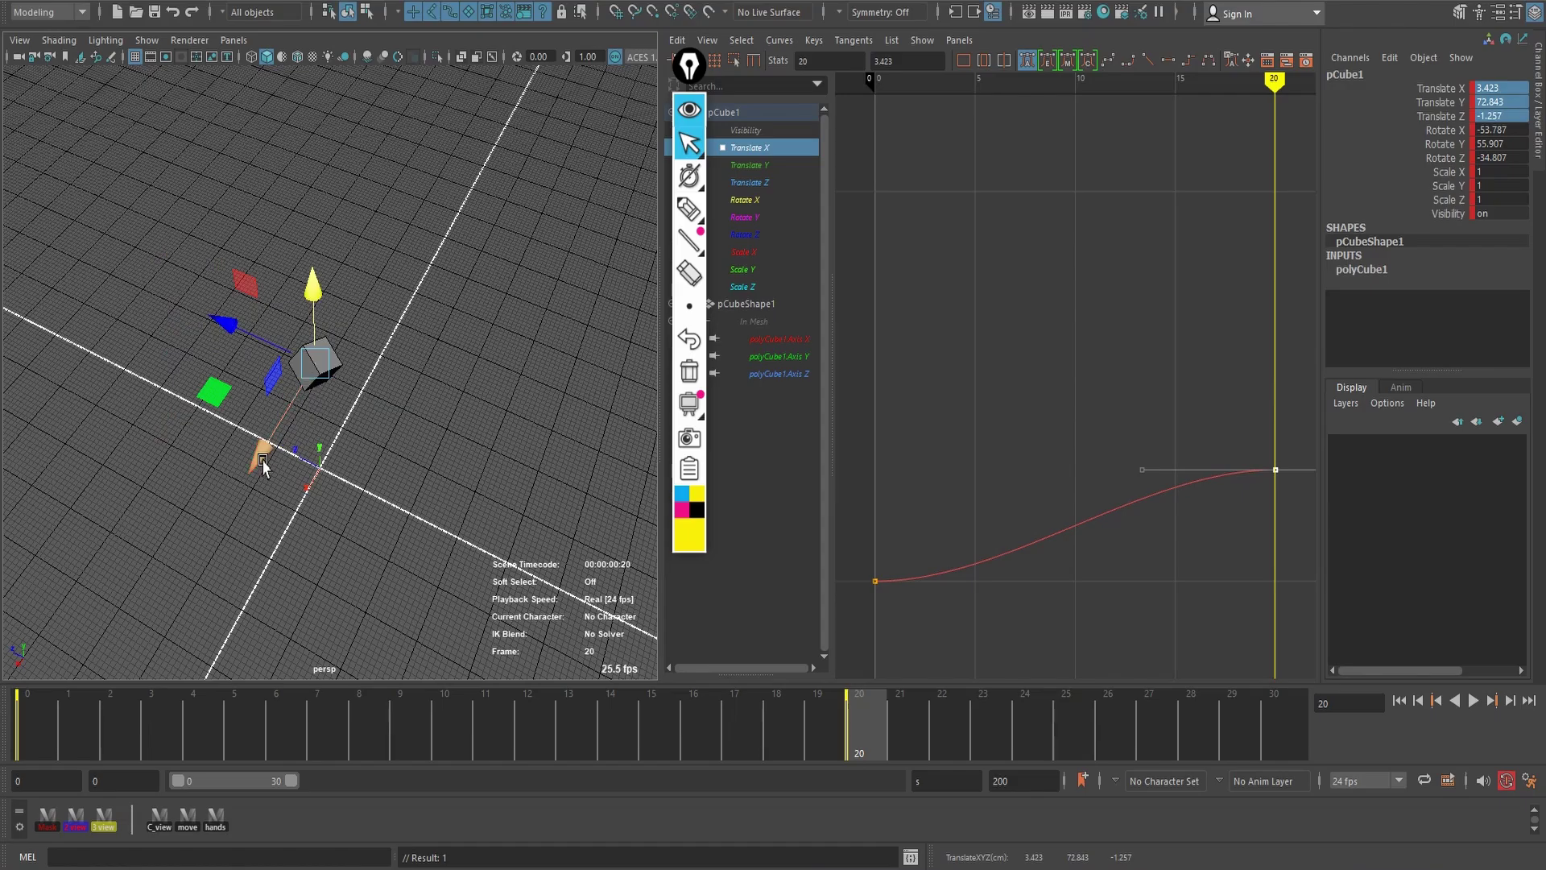
pyautogui.moveTo(260, 455); pyautogui.dragTo(307, 334)
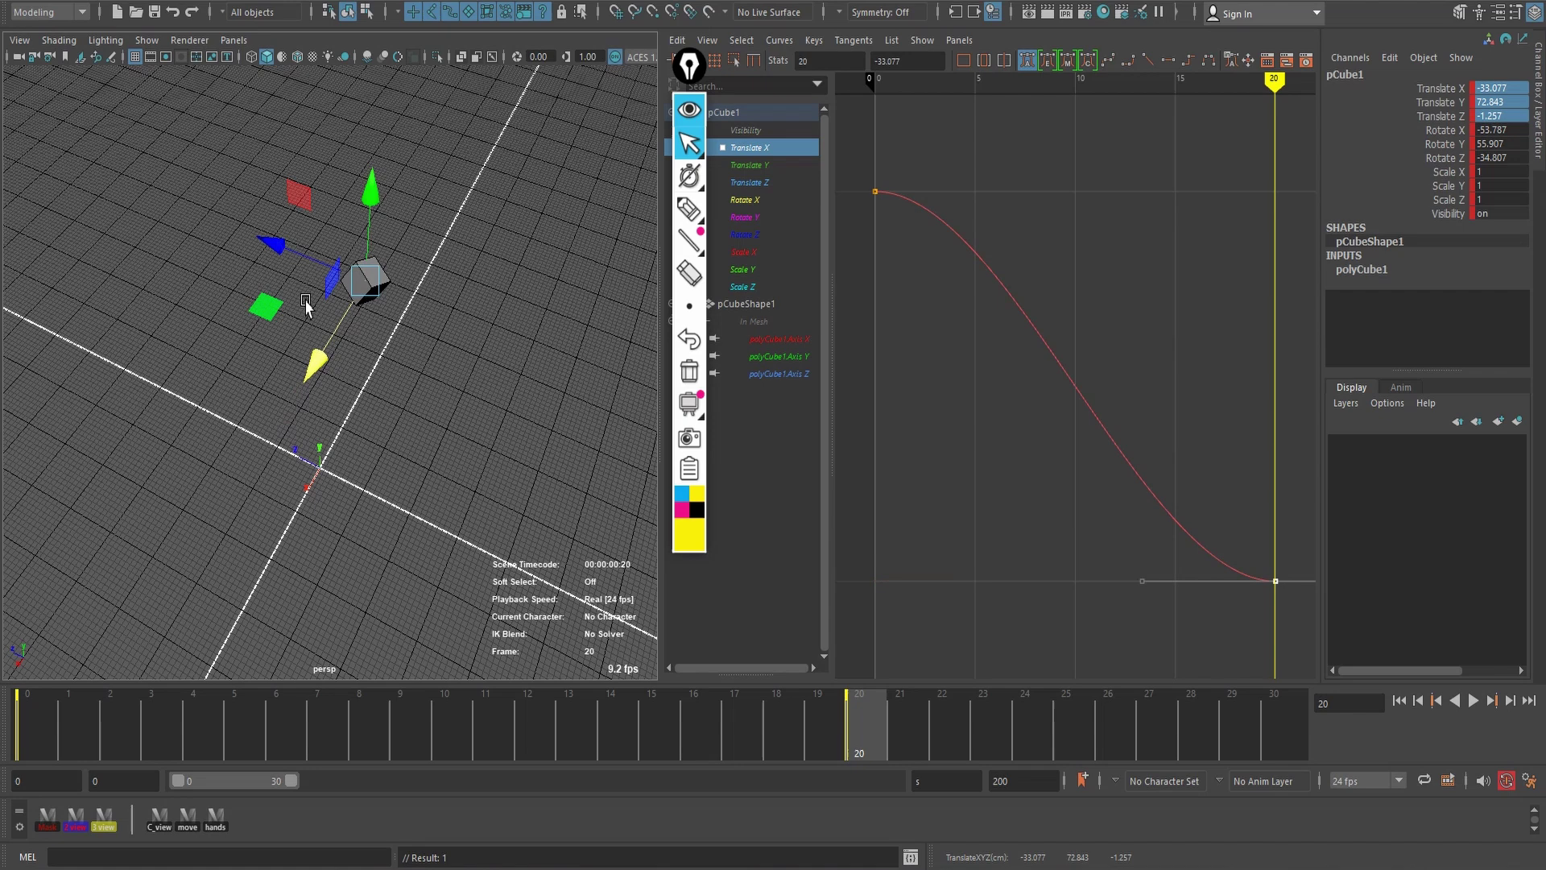
pyautogui.hotkey('ctrl', 'z')
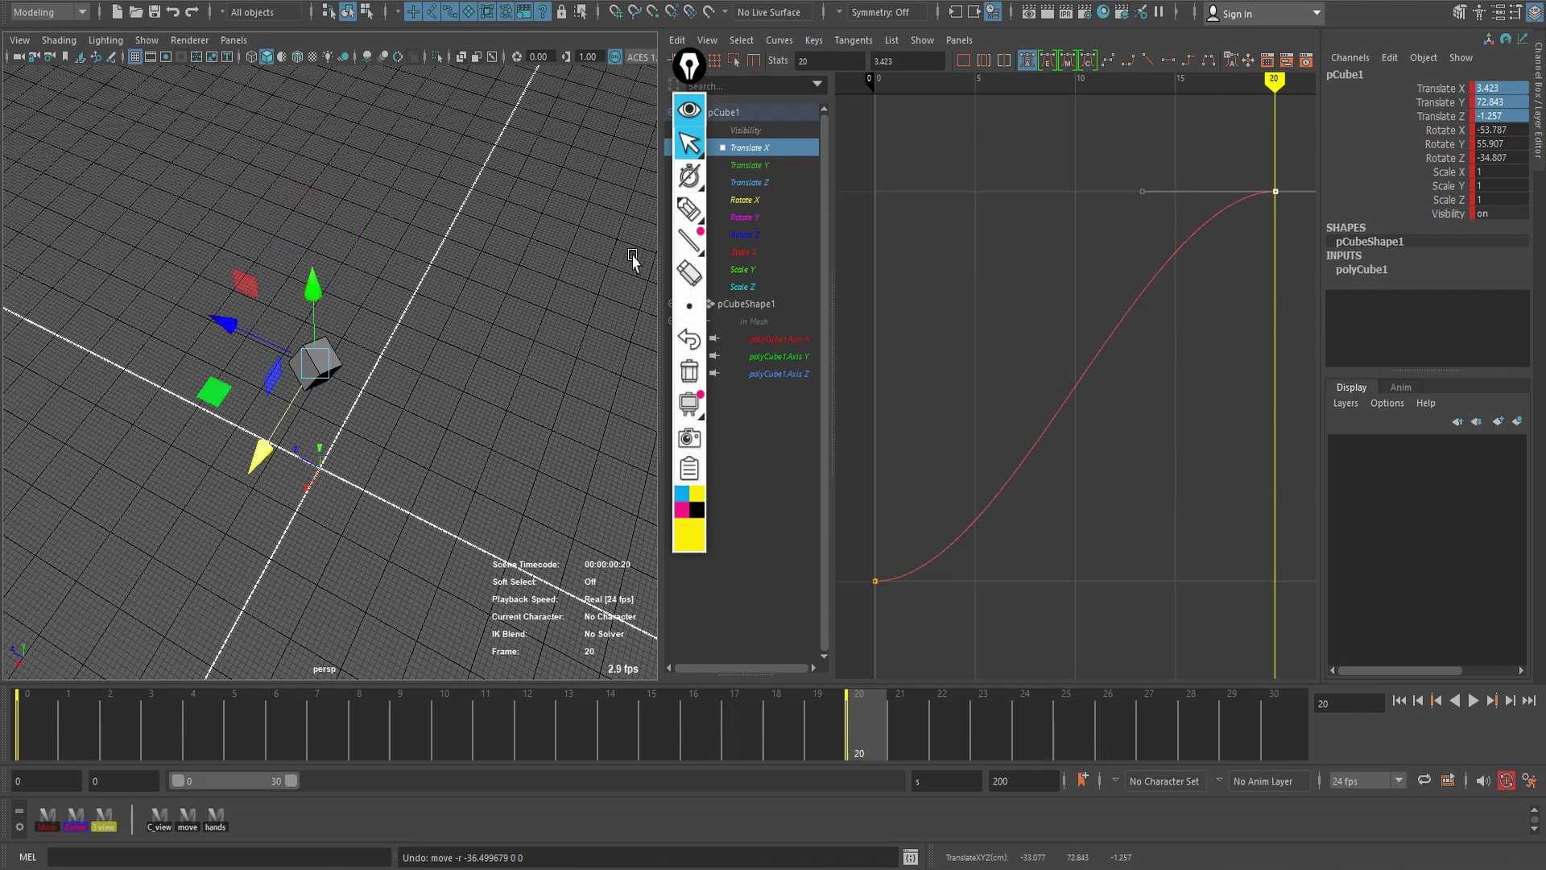
# - Change the manipulator axis mode and move the cube to X -13.801, Y 84.817, Z 29.735
pyautogui.moveTo(594, 231); pyautogui.dragTo(543, 211)
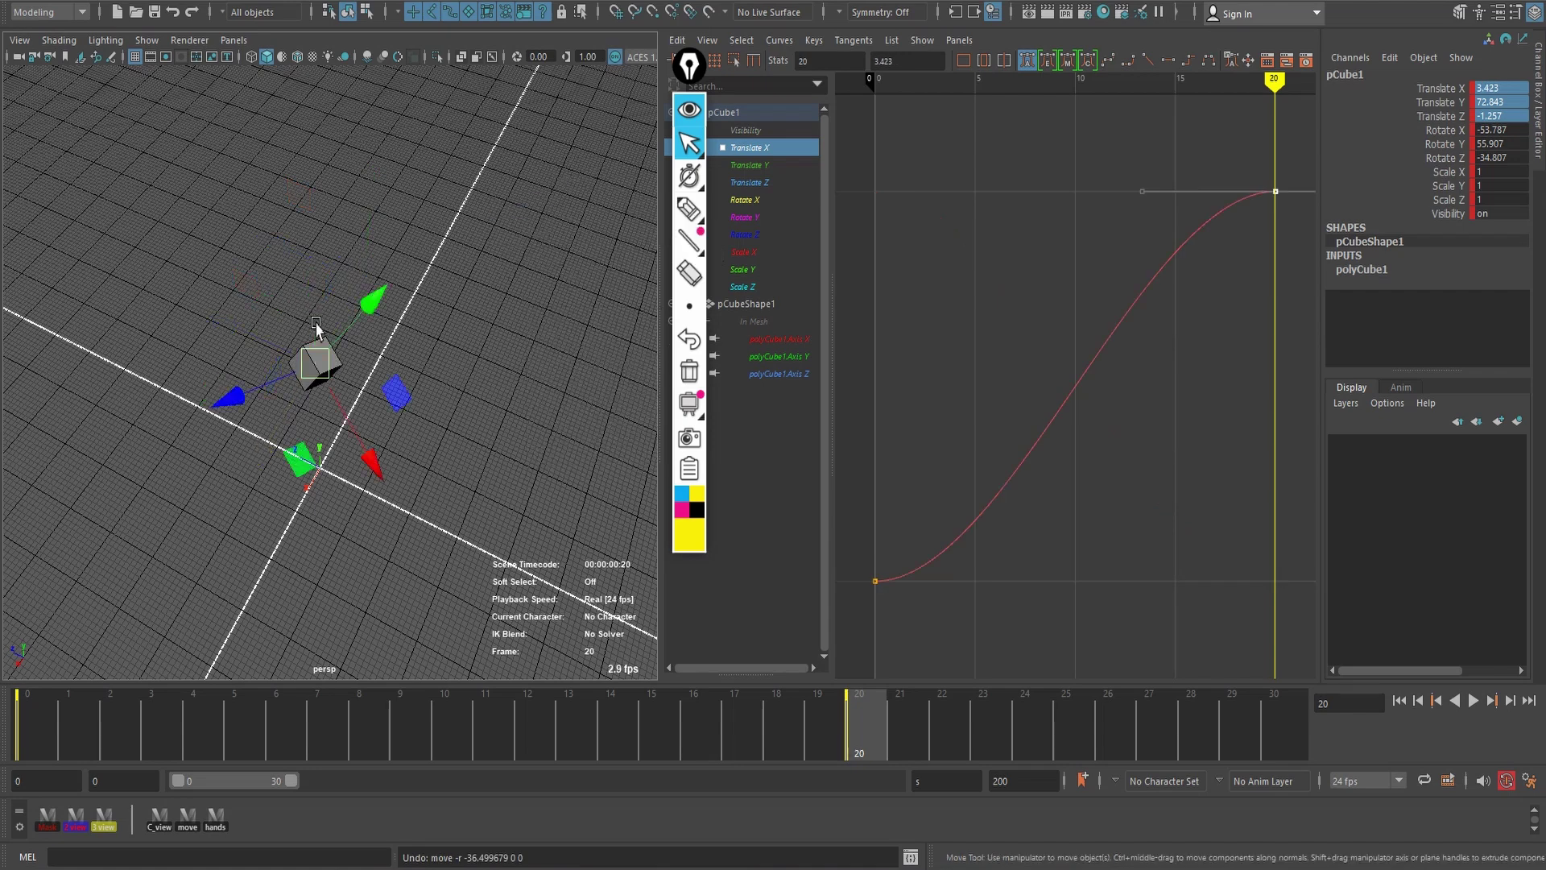
pyautogui.moveTo(376, 464)
pyautogui.mouseDown()
pyautogui.moveTo(350, 402)
pyautogui.moveTo(362, 360)
pyautogui.mouseUp()
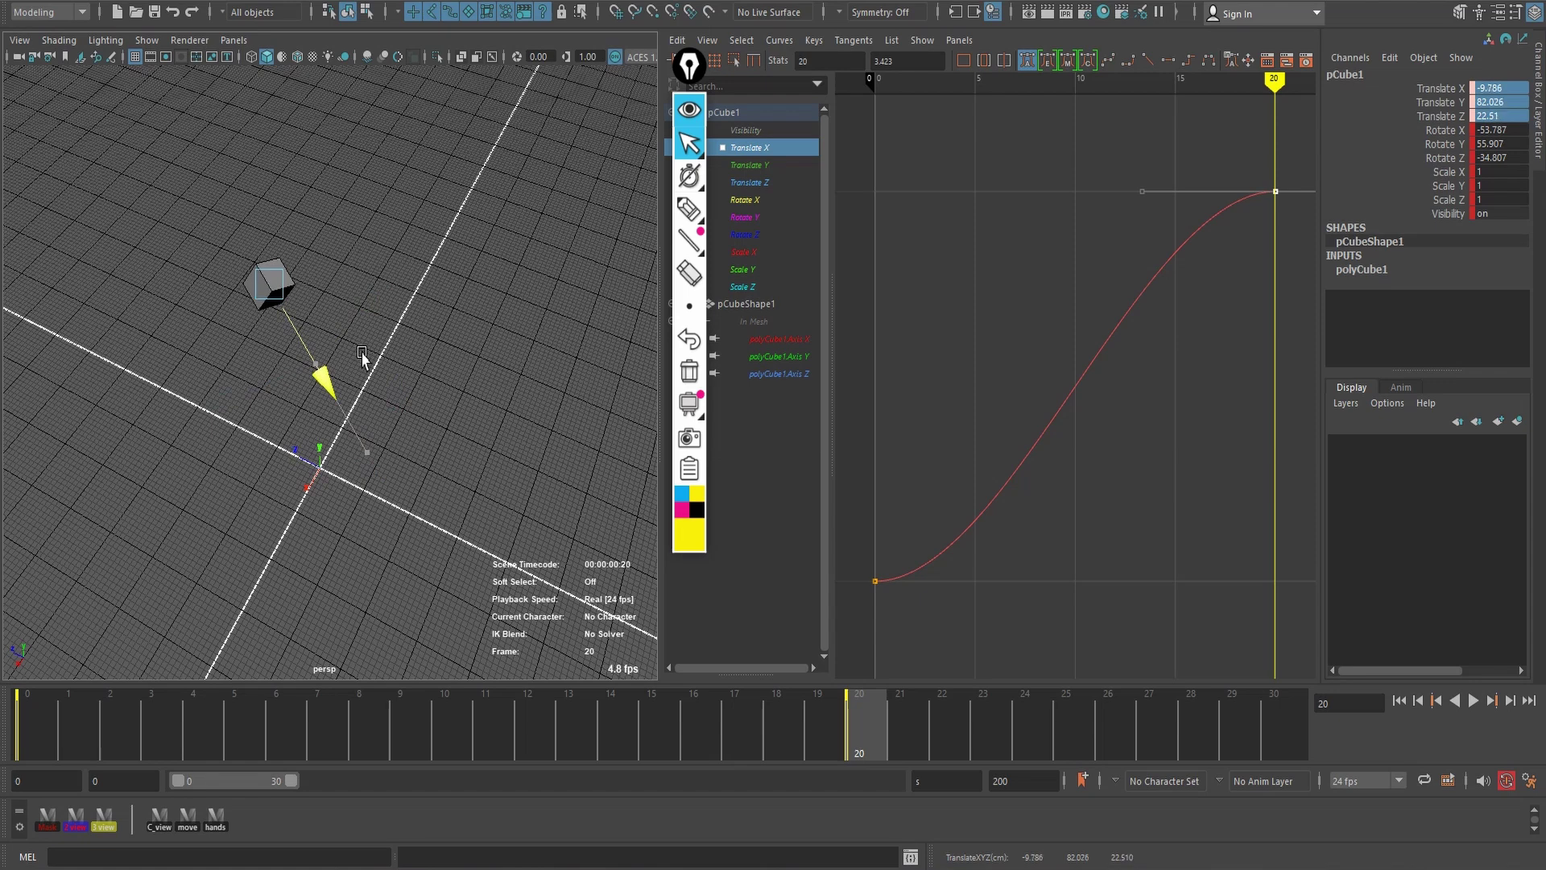
pyautogui.moveTo(361, 359); pyautogui.dragTo(386, 335)
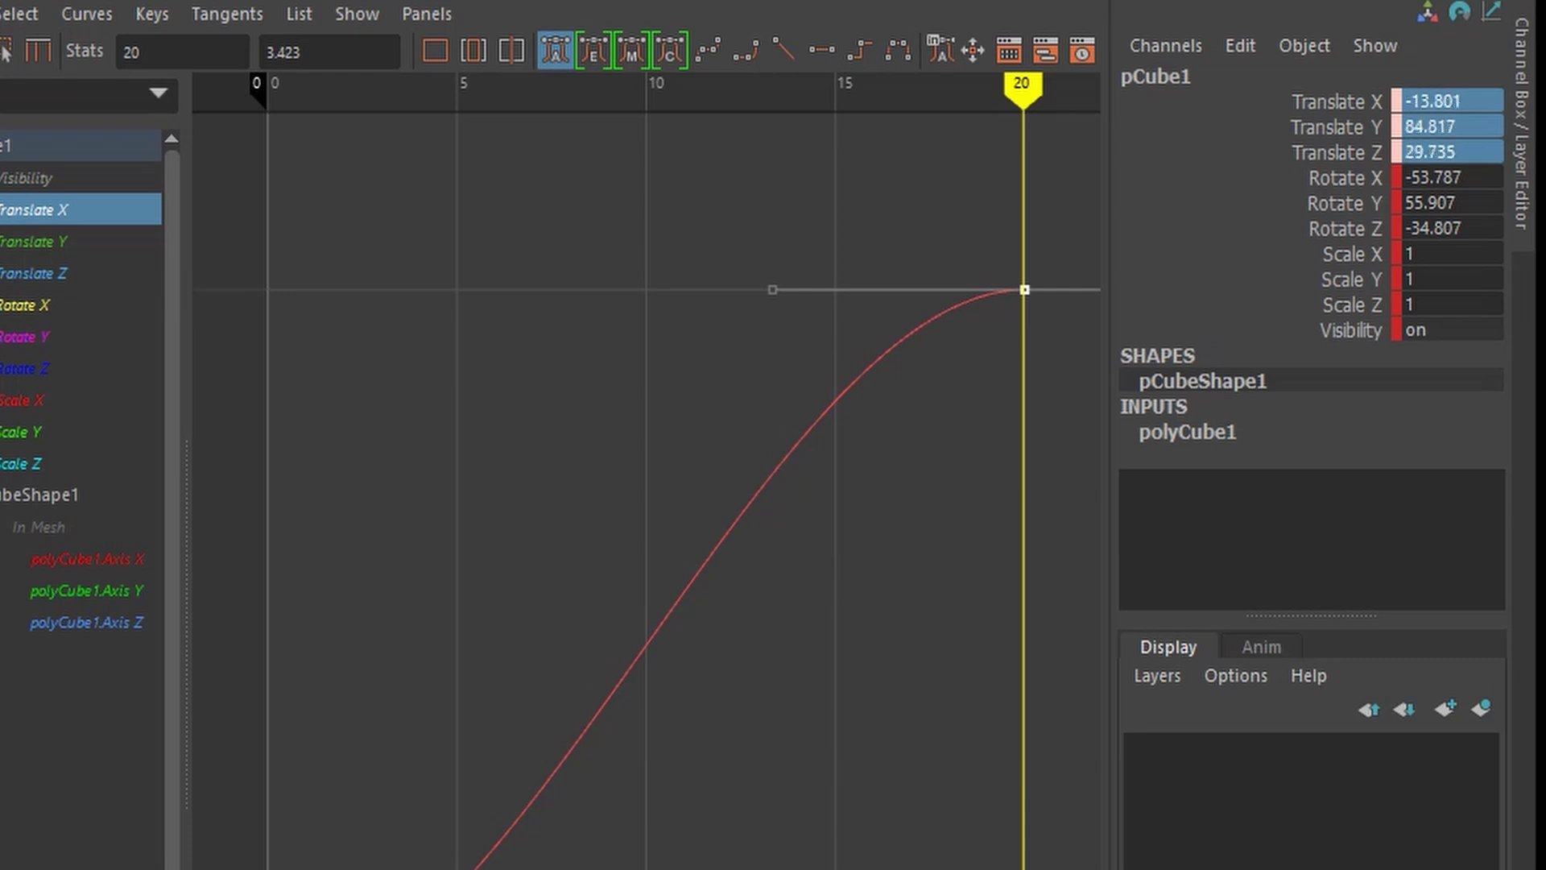
# - Key the cube's translation at frame 20 and drag it to Y 81.502, Z 21.155
pyautogui.press('s')
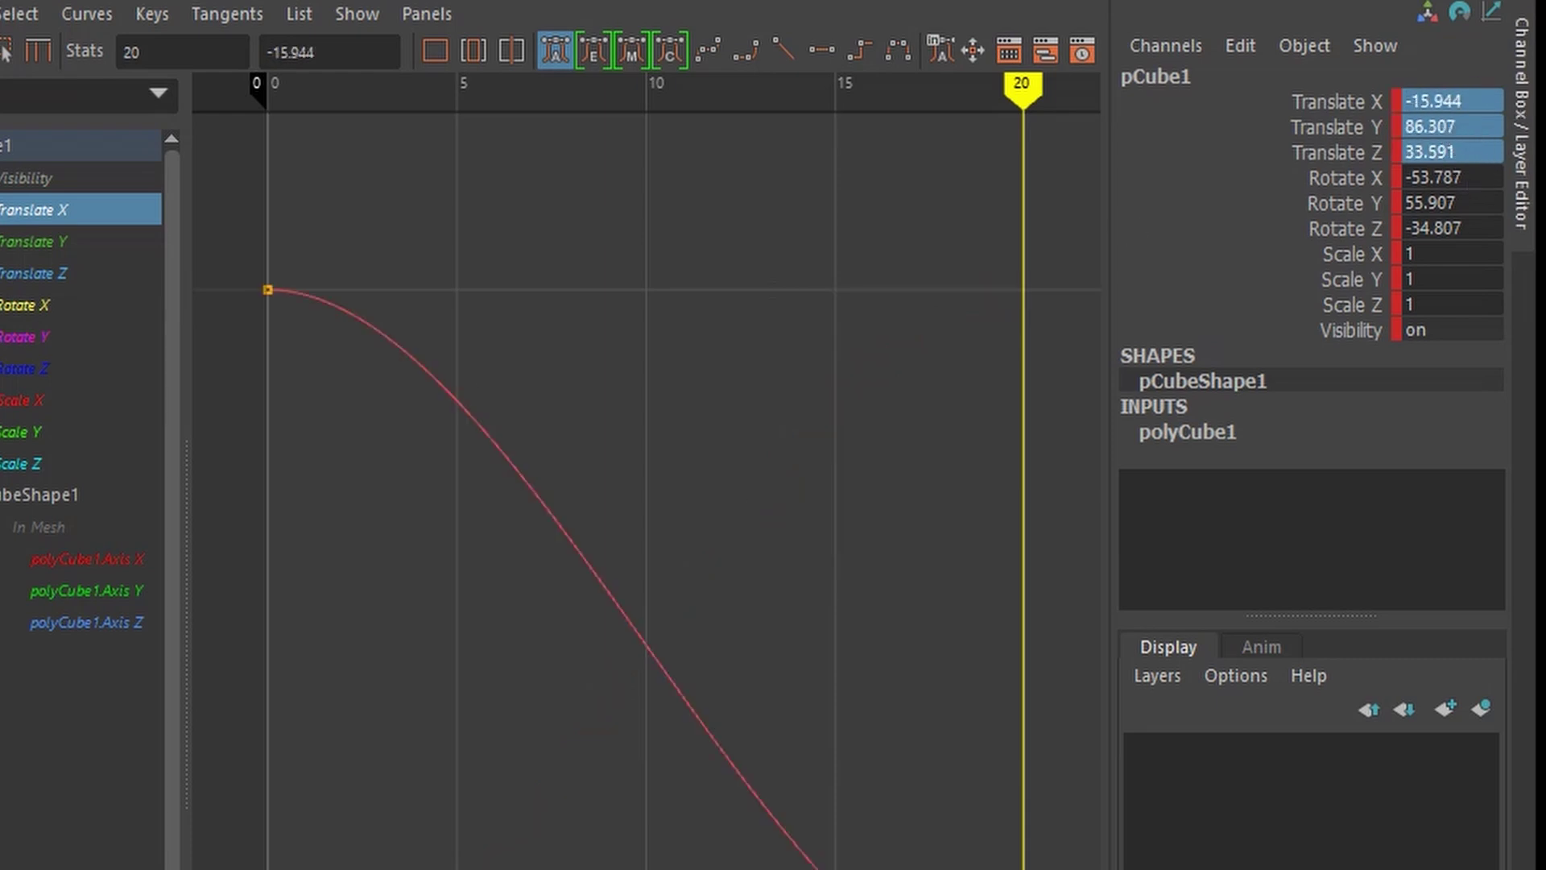
pyautogui.moveTo(386, 335); pyautogui.dragTo(336, 358)
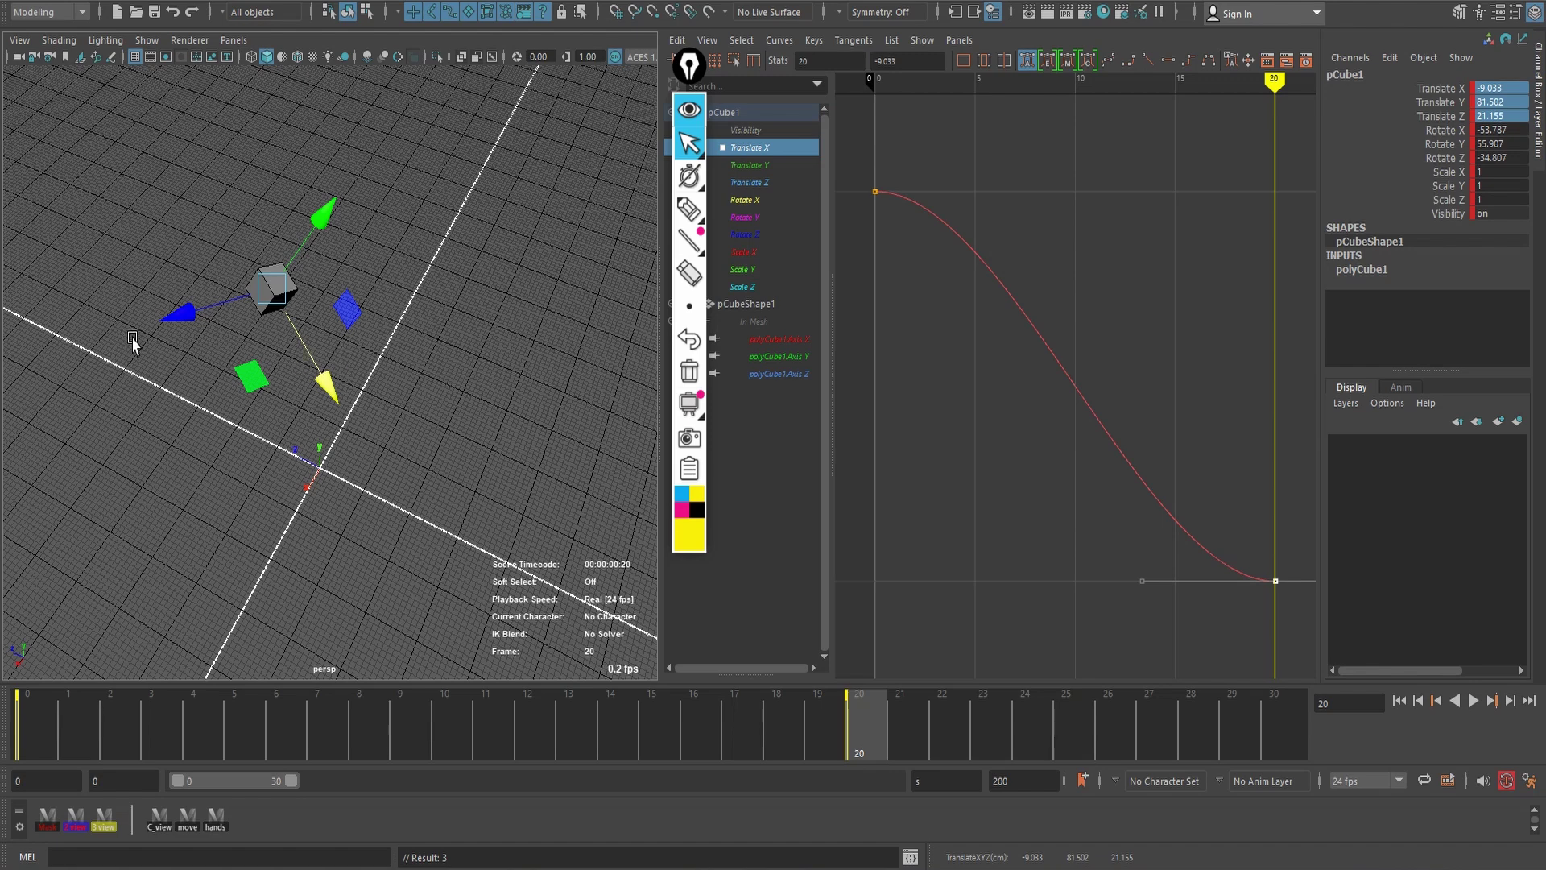
# - Slide the cube along its axes to X -38.335, Y 69.779, Z 12.391, then select the Translate Z field
pyautogui.moveTo(326, 385); pyautogui.dragTo(274, 299)
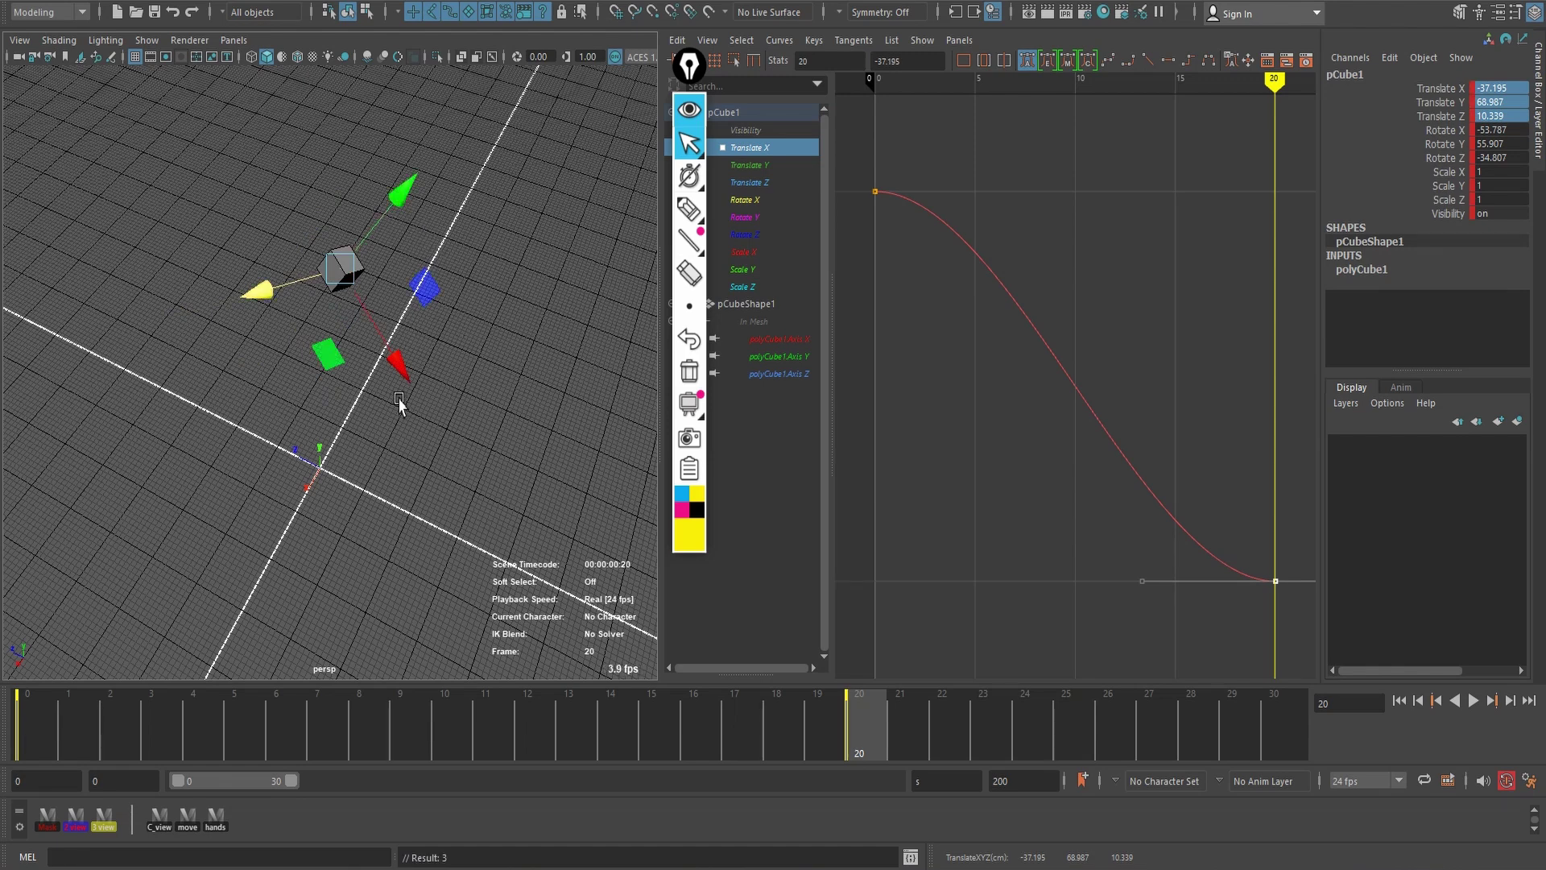
pyautogui.moveTo(400, 377); pyautogui.dragTo(390, 359)
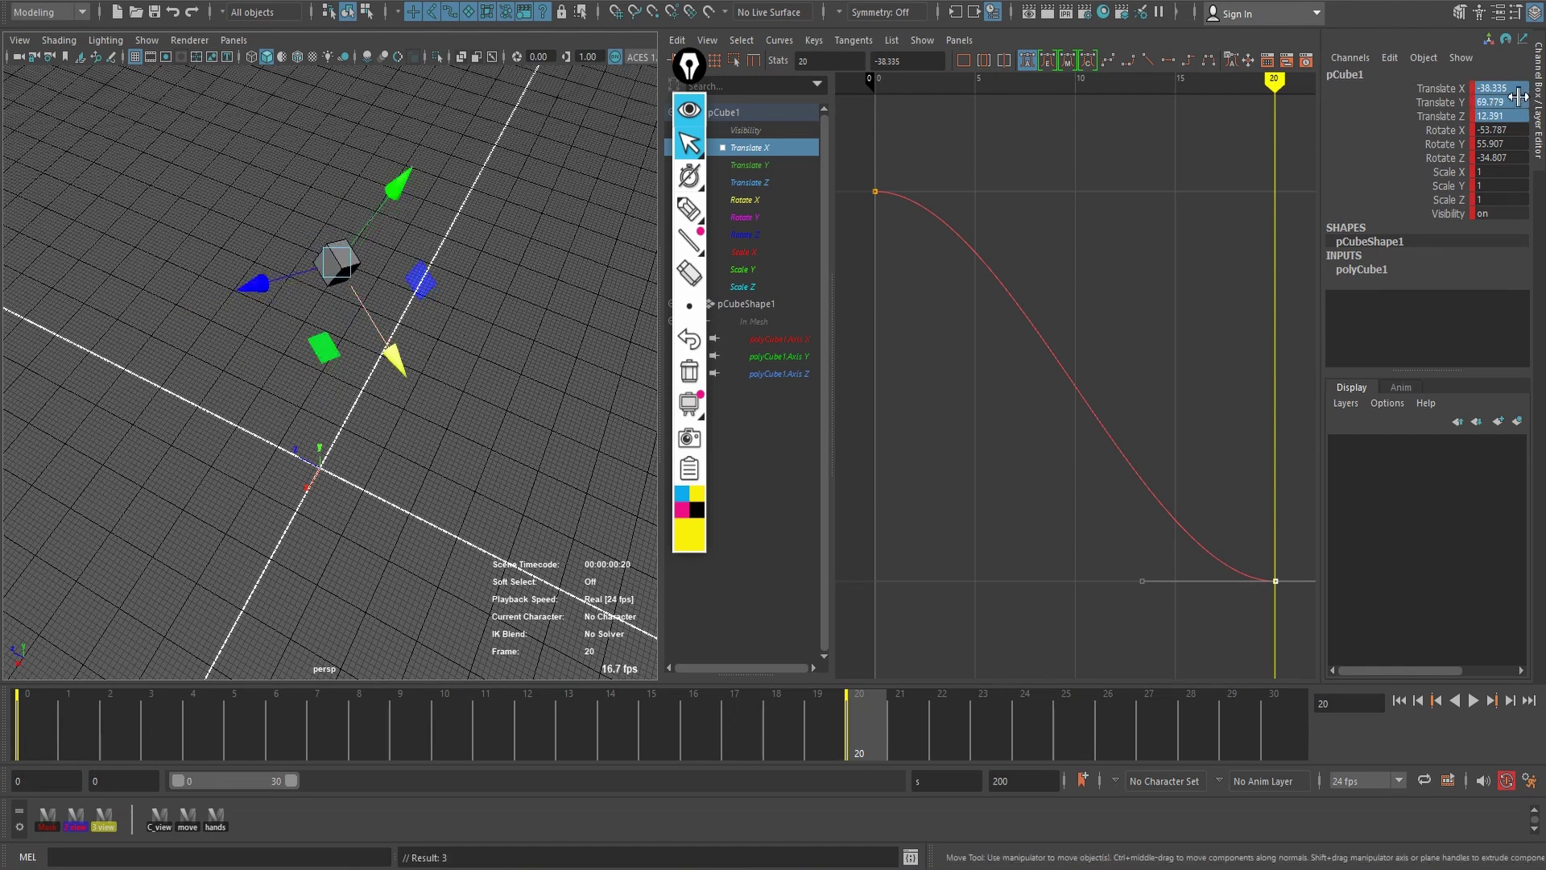
pyautogui.click(1500, 116)
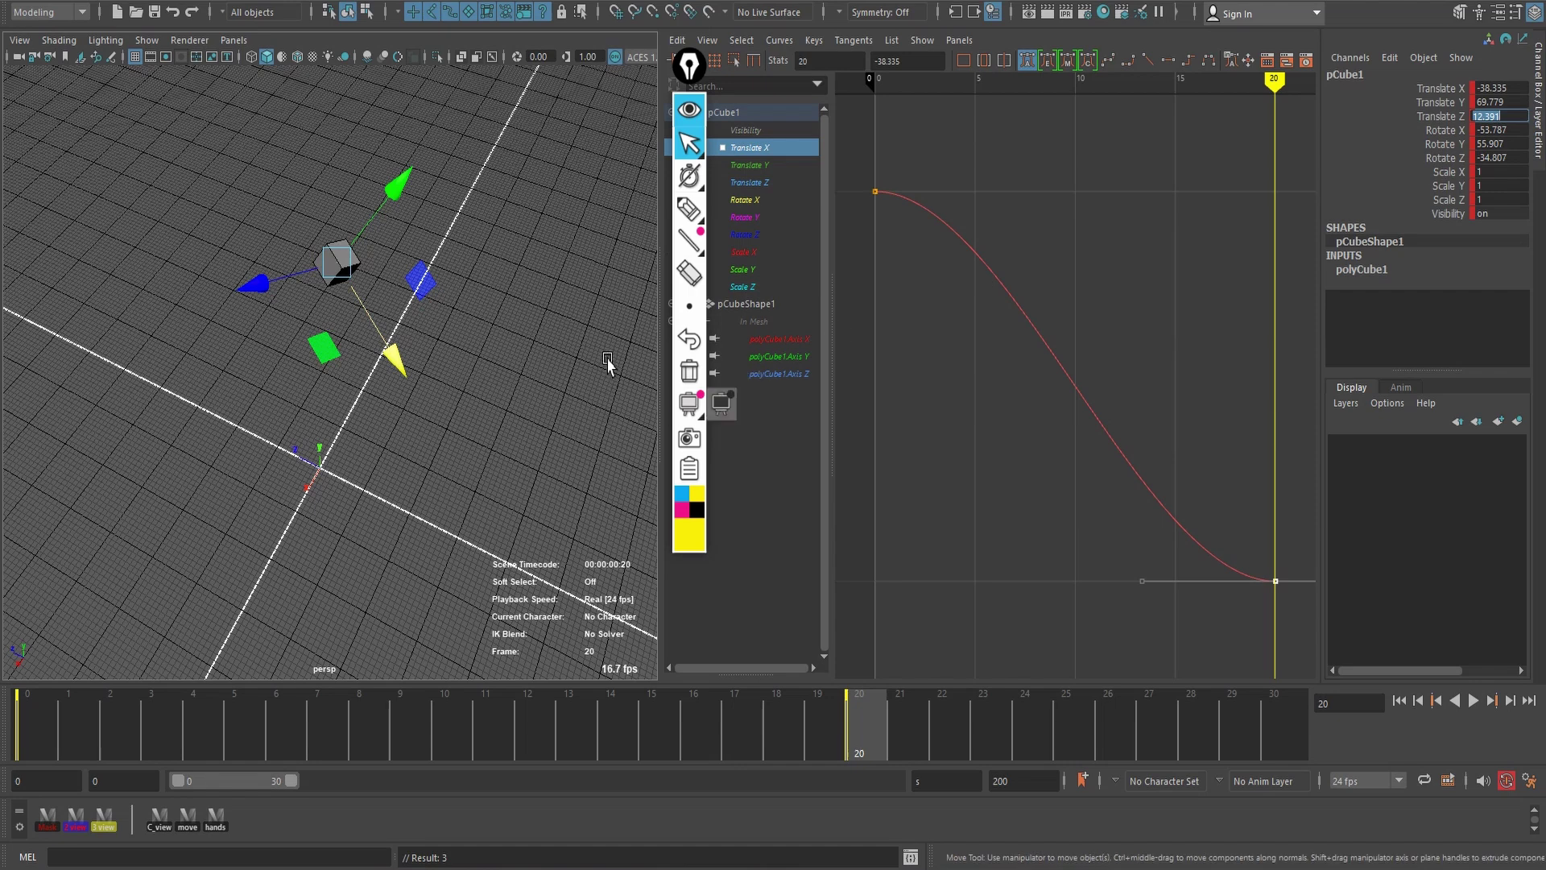